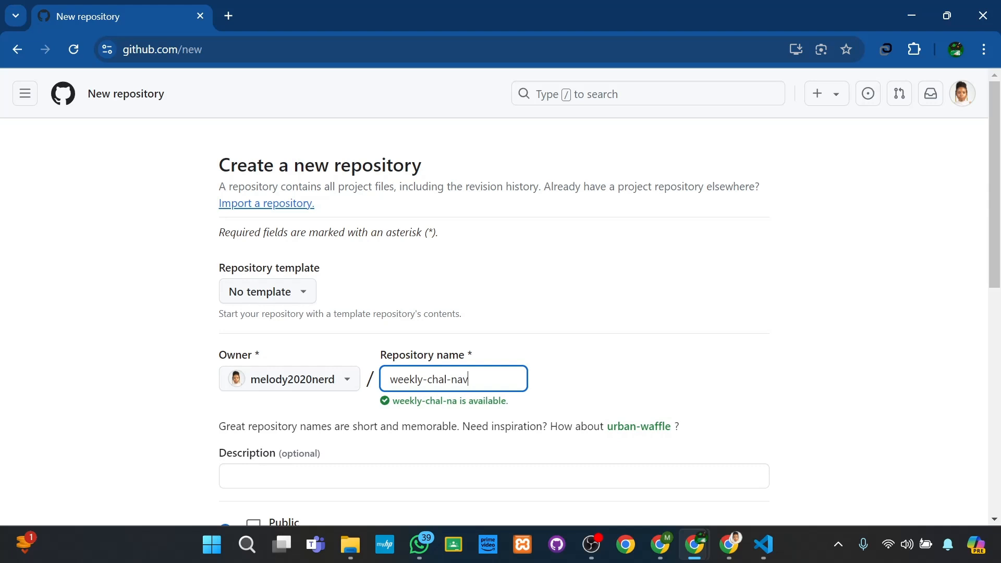
Complete the repository name as weekly-chal-navbar and create it as a public repository without a README, .gitignore or license
type("bar")
scroll(342, 407, "down", 3)
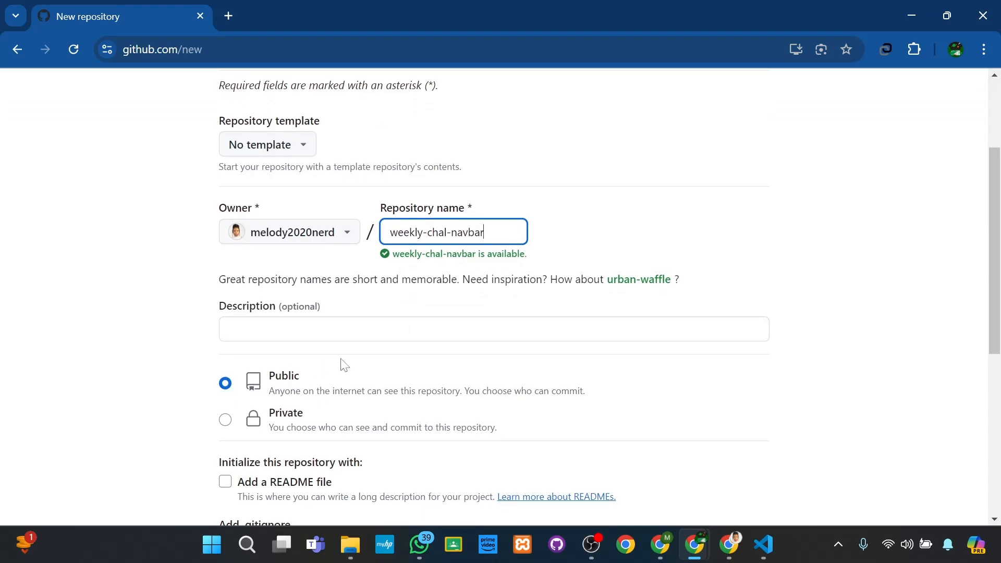
scroll(344, 365, "down", 5)
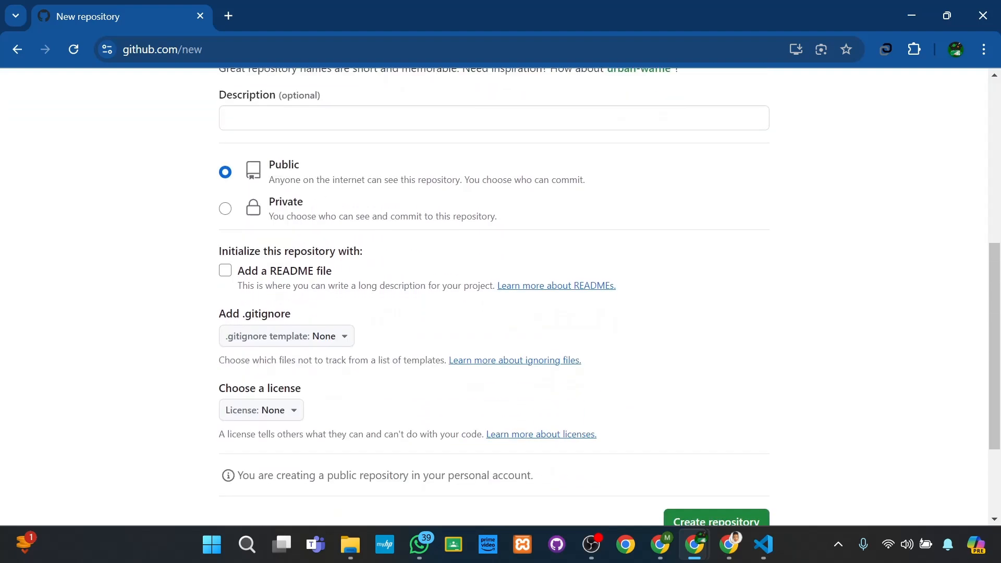
scroll(344, 365, "up", 7)
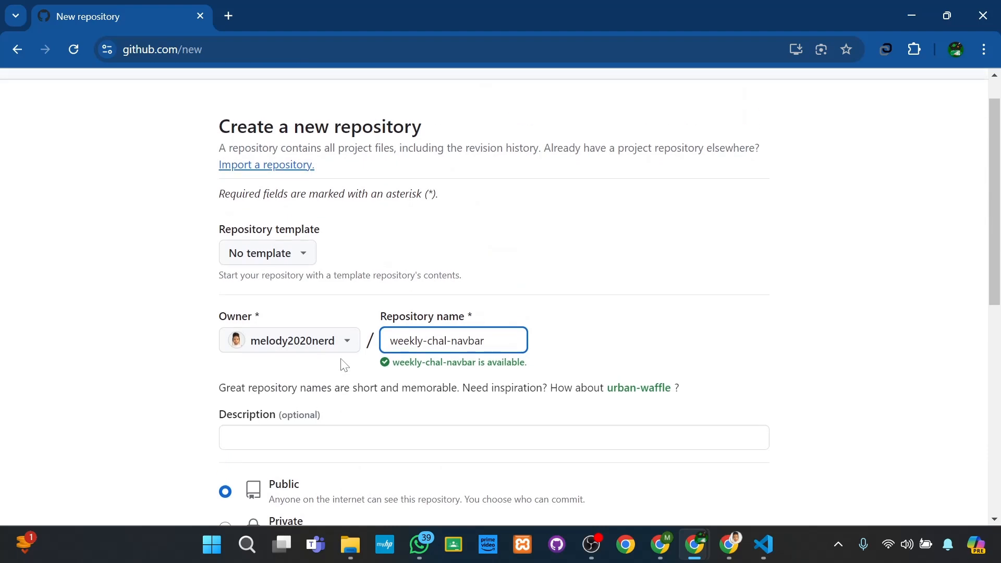
scroll(344, 365, "down", 10)
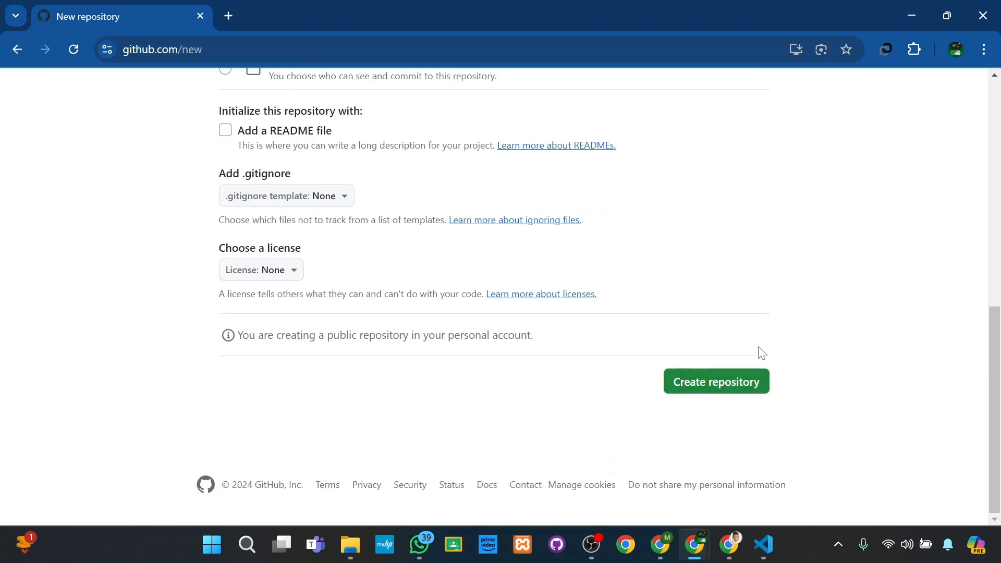
left_click(711, 388)
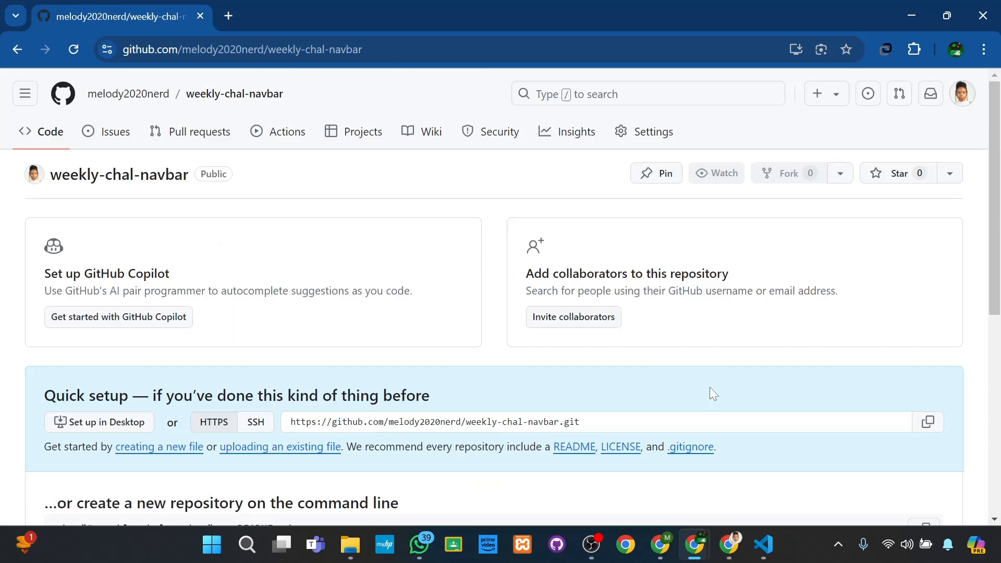
Open the page for uploading existing files to the new weekly-chal-navbar repository
scroll(510, 348, "down", 6)
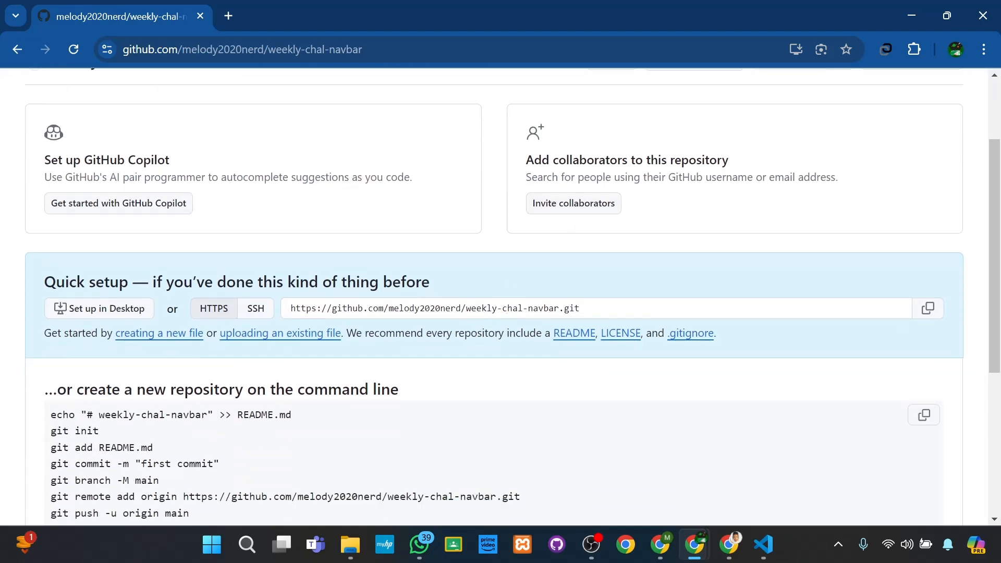
scroll(510, 349, "up", 7)
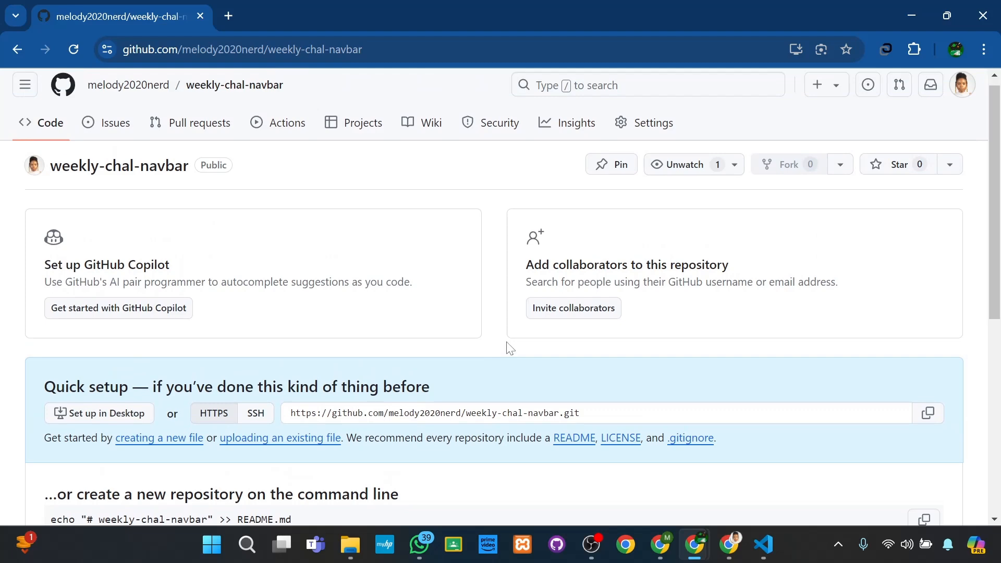
scroll(274, 438, "up", 3)
scroll(274, 438, "down", 2)
scroll(274, 438, "left", 2)
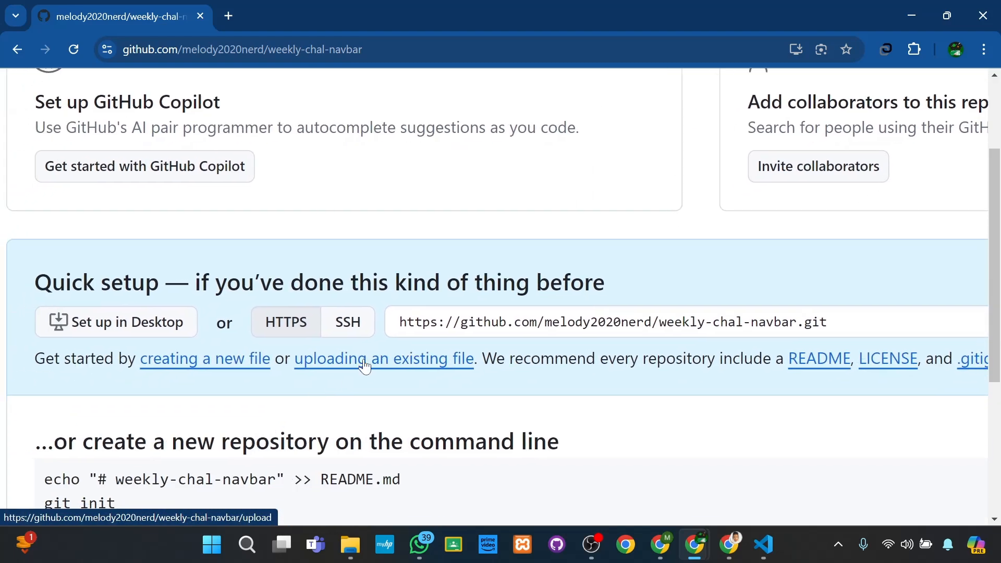
scroll(365, 366, "up", 2)
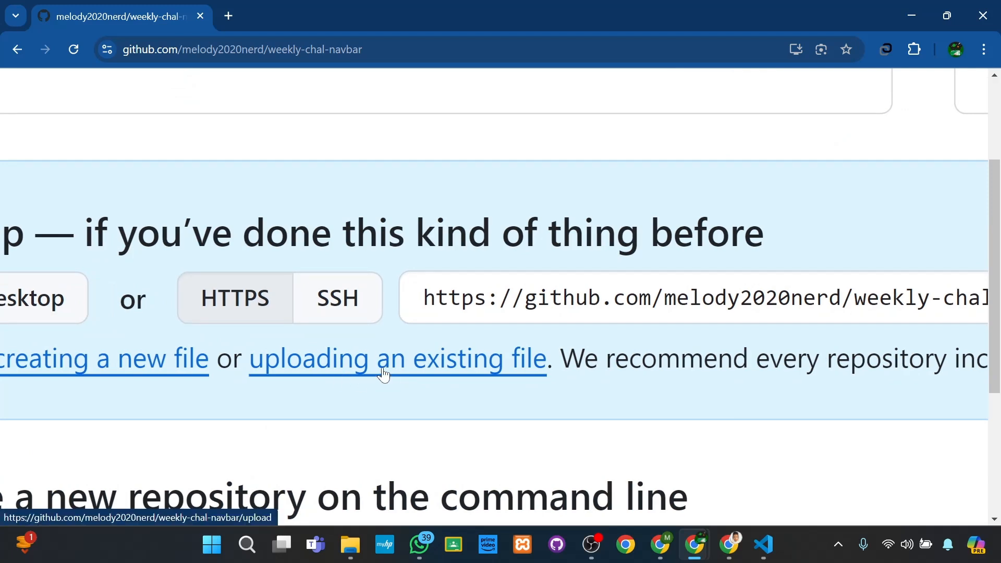
left_click(383, 374)
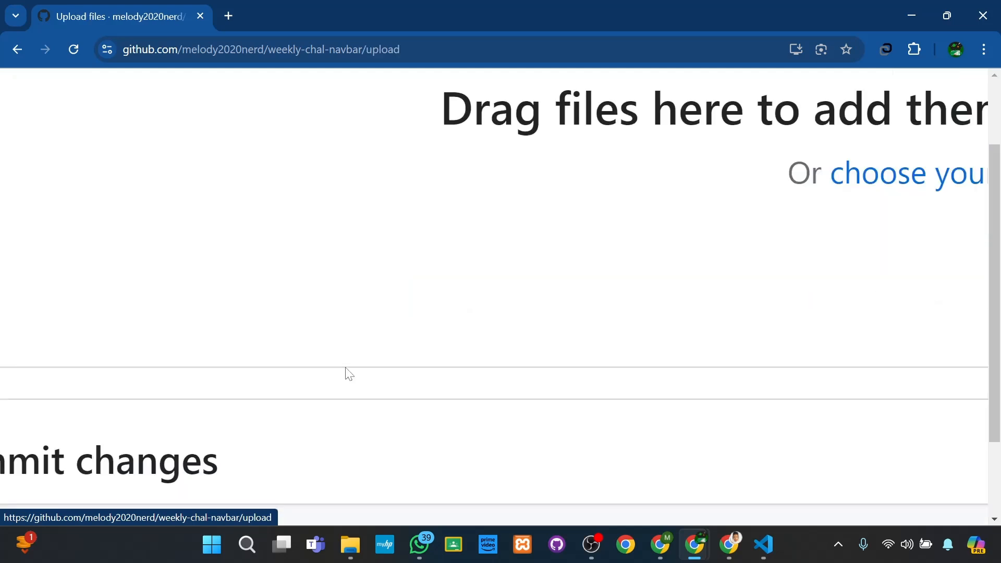
Add the index and style files from the desktop's Weekly giveaway folder to the upload
scroll(421, 371, "down", 3)
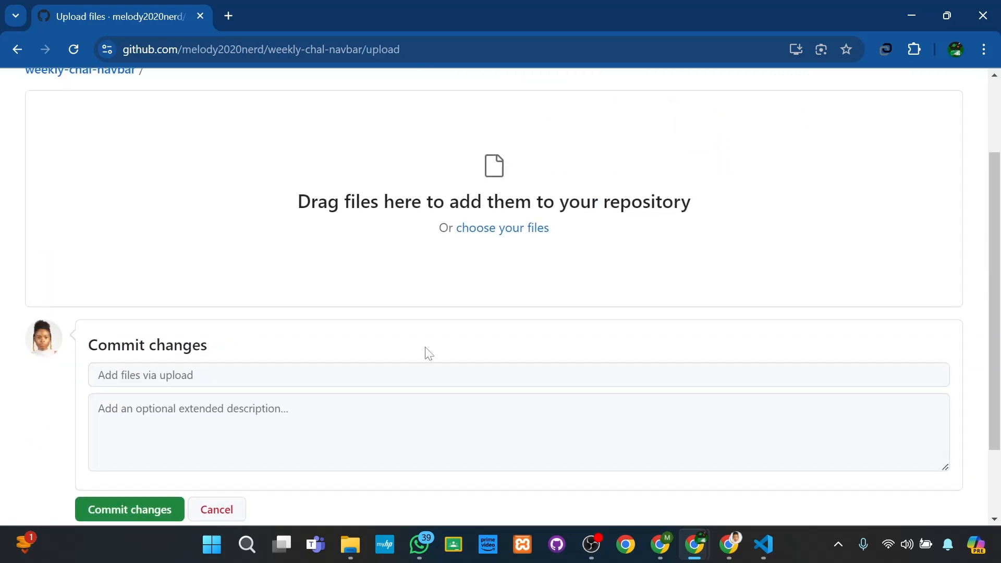
left_click(506, 232)
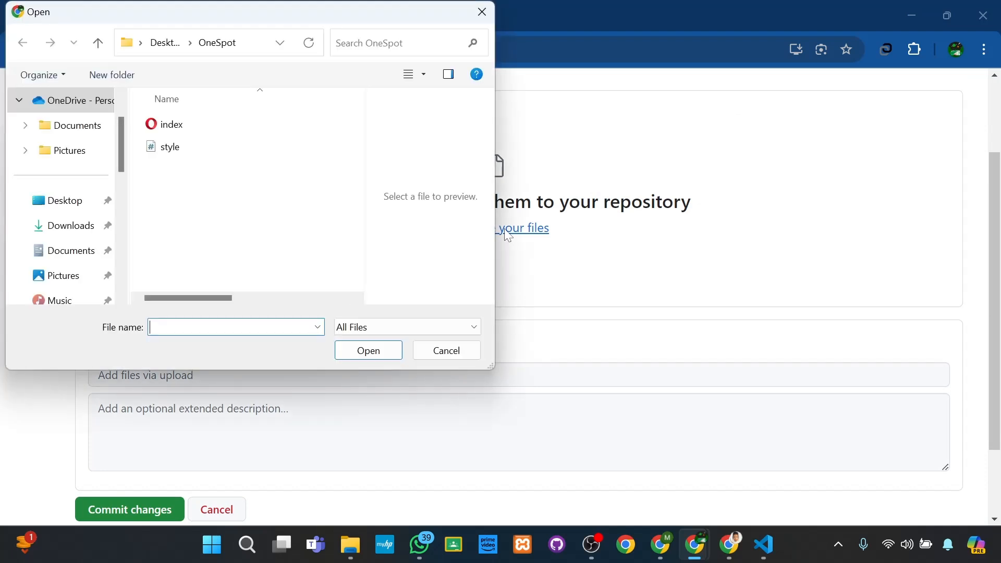
left_click(54, 202)
left_click(367, 44)
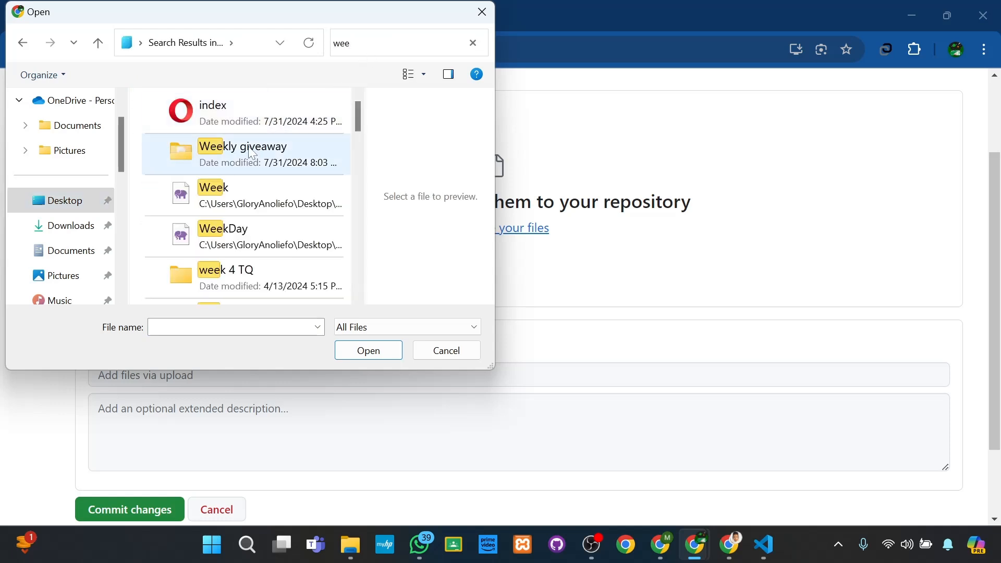
double_click(248, 157)
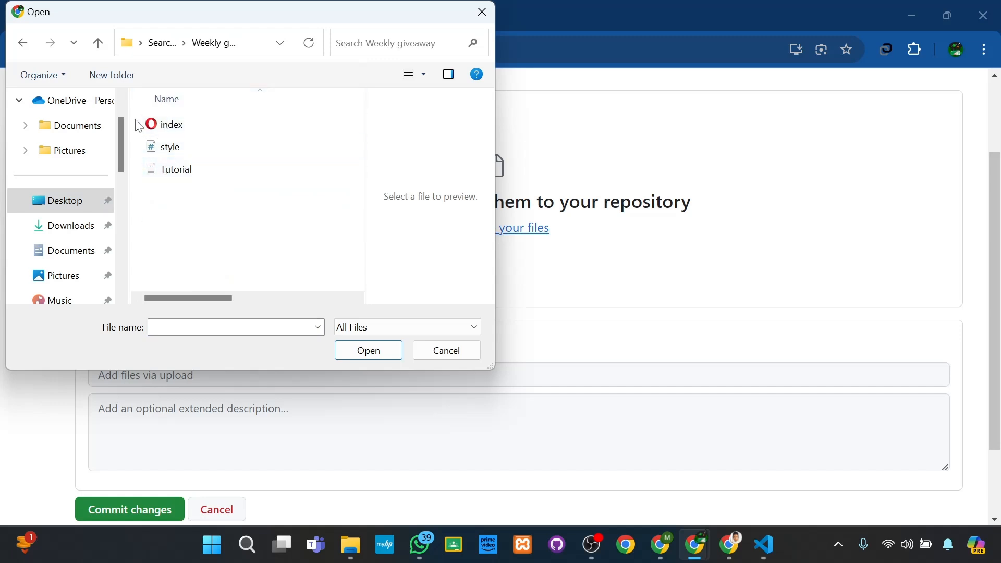
left_click_drag(139, 126, 167, 154)
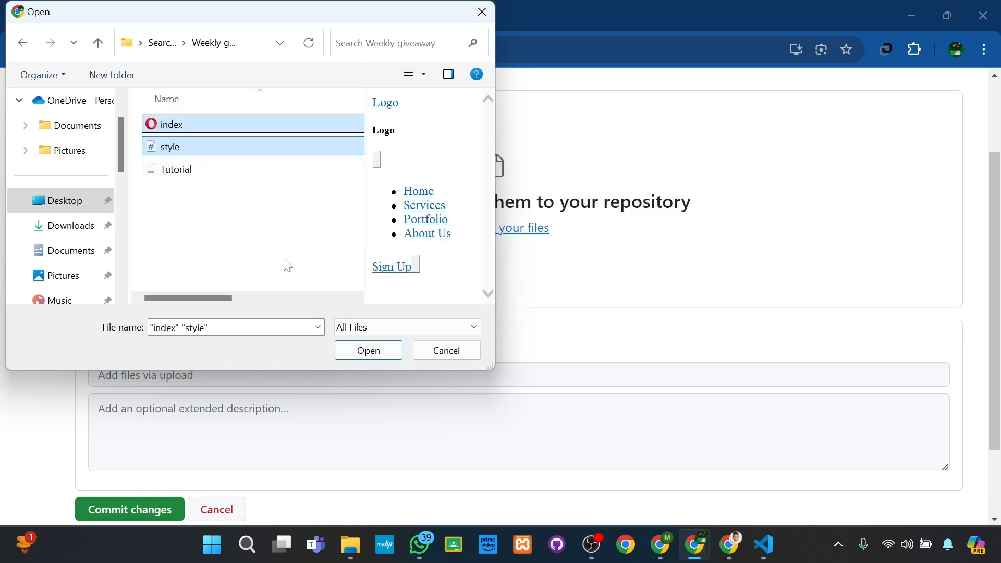
left_click(362, 353)
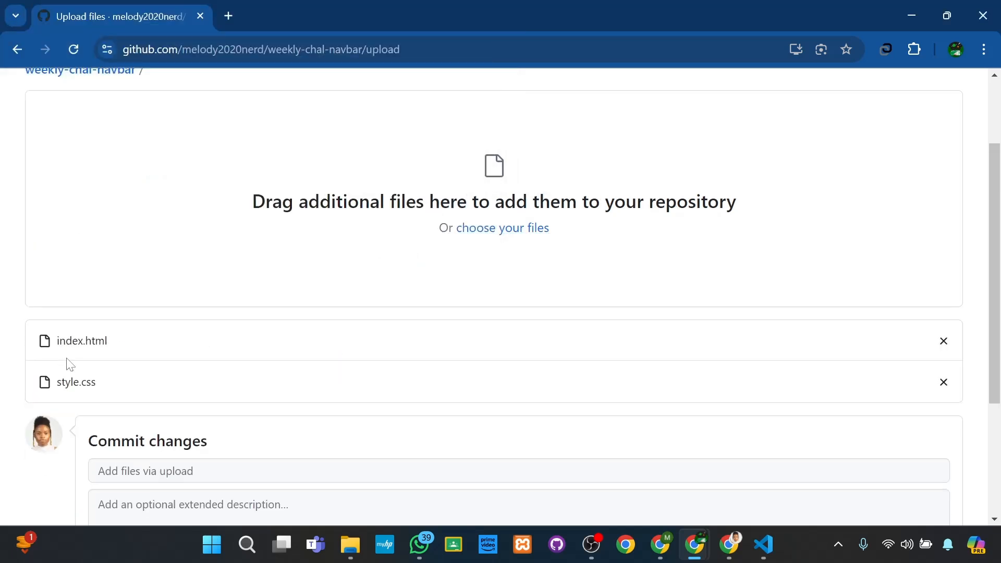
Enter "weekly giveaway" as the commit message for the uploaded files
scroll(191, 381, "up", 2)
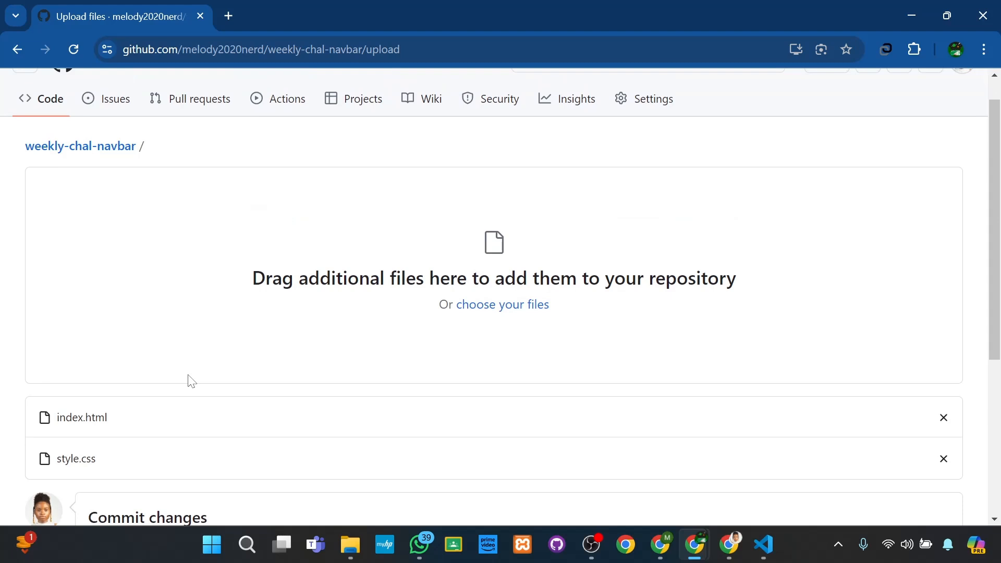
scroll(191, 381, "up", 1)
scroll(192, 381, "down", 5)
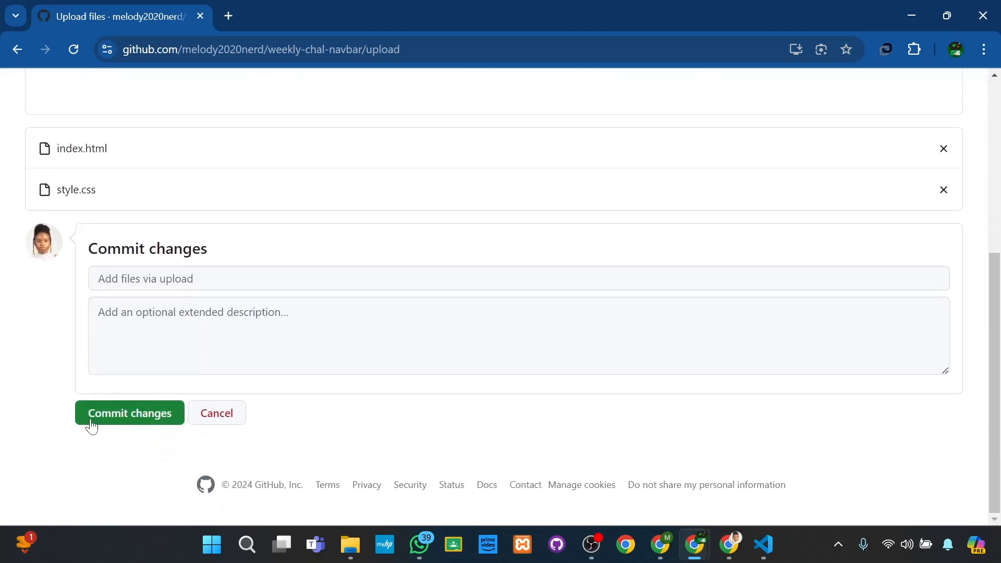
left_click(151, 279)
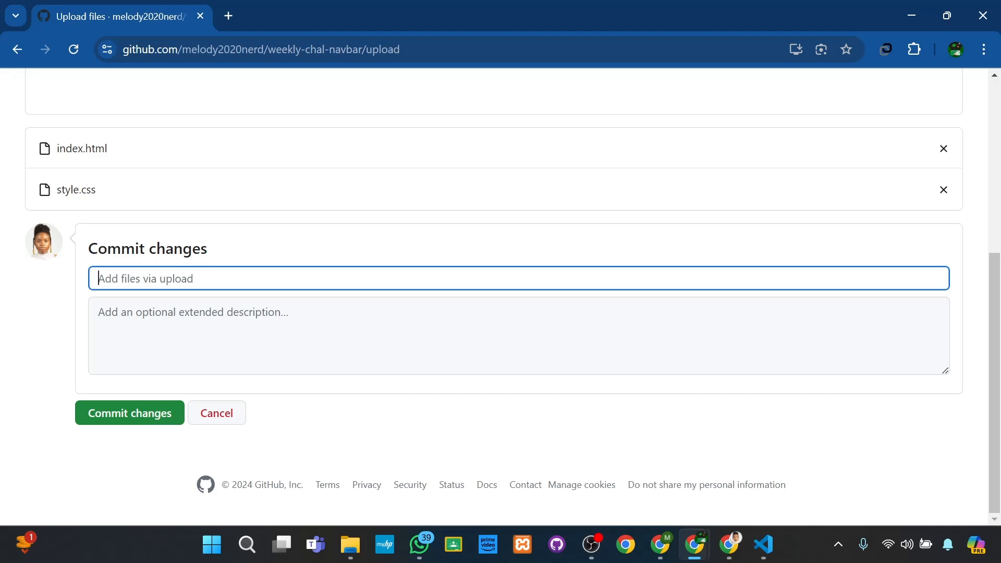
type("w")
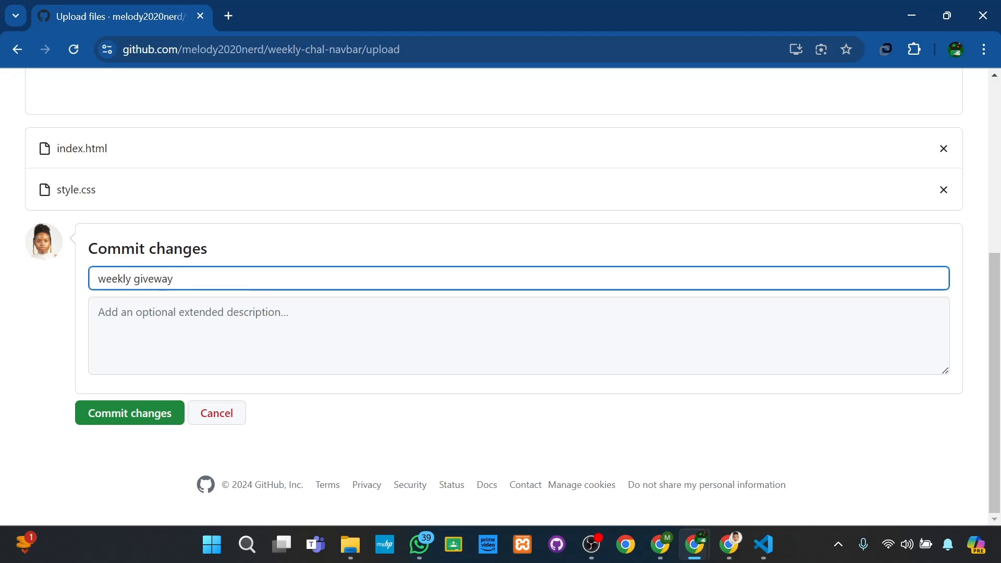
type("a")
Enter "bootstrap5 navbar site" as the extended commit description and commit the uploaded files
left_click(99, 312)
type("na")
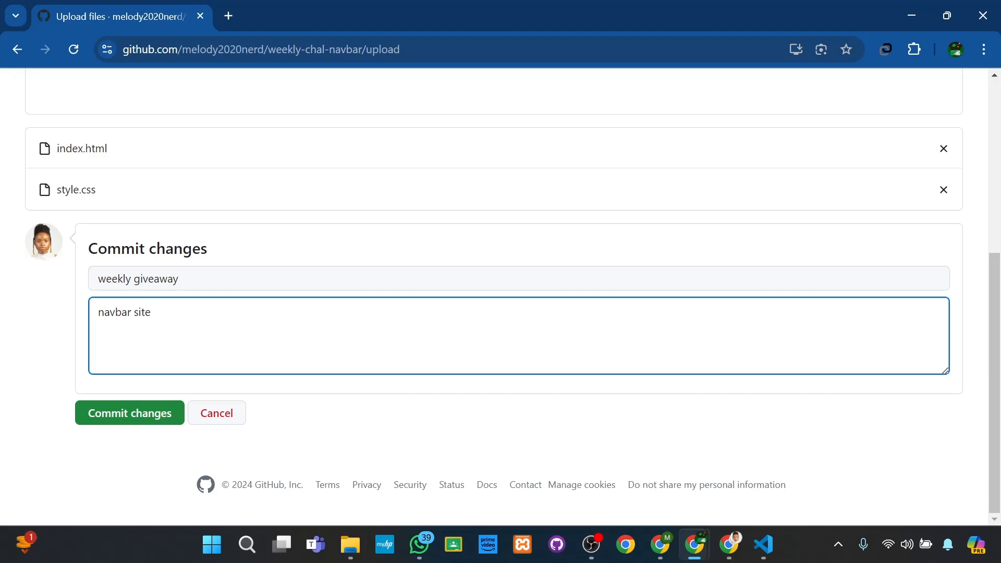
type("boot")
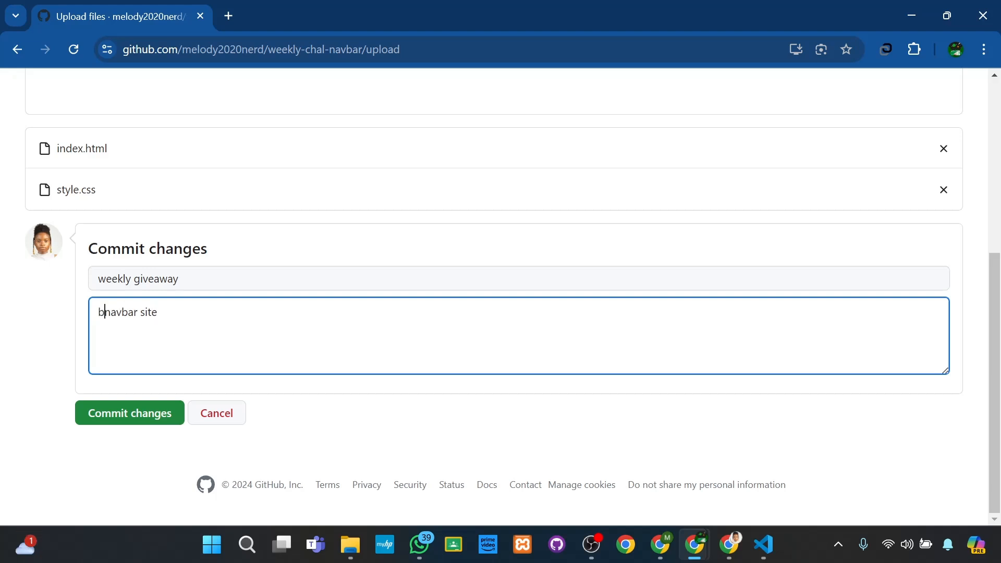
type("strap5")
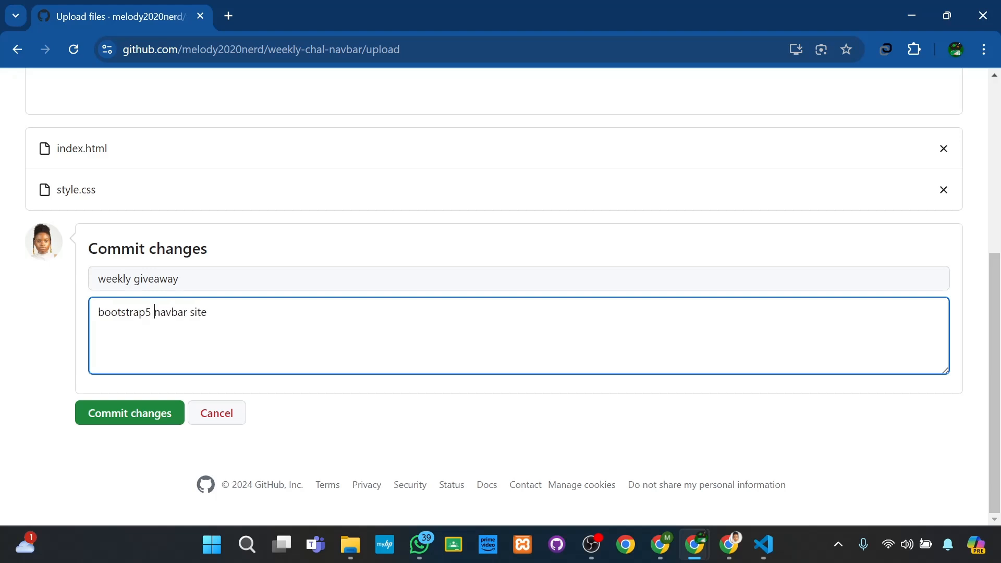
left_click_drag(208, 314, 161, 319)
left_click(160, 316)
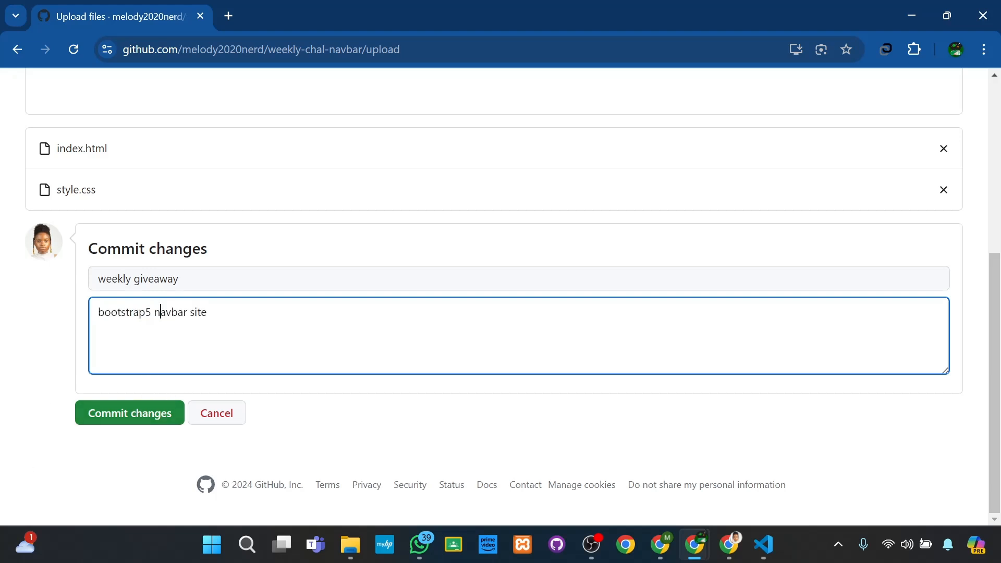
left_click(108, 425)
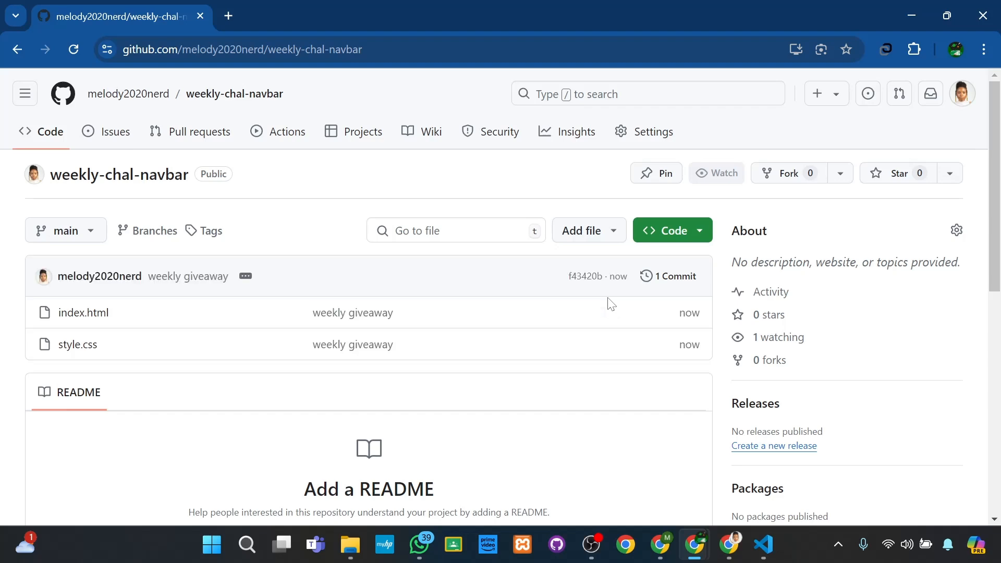
Open the settings of the weekly-chal-navbar repository
scroll(660, 131, "up", 5)
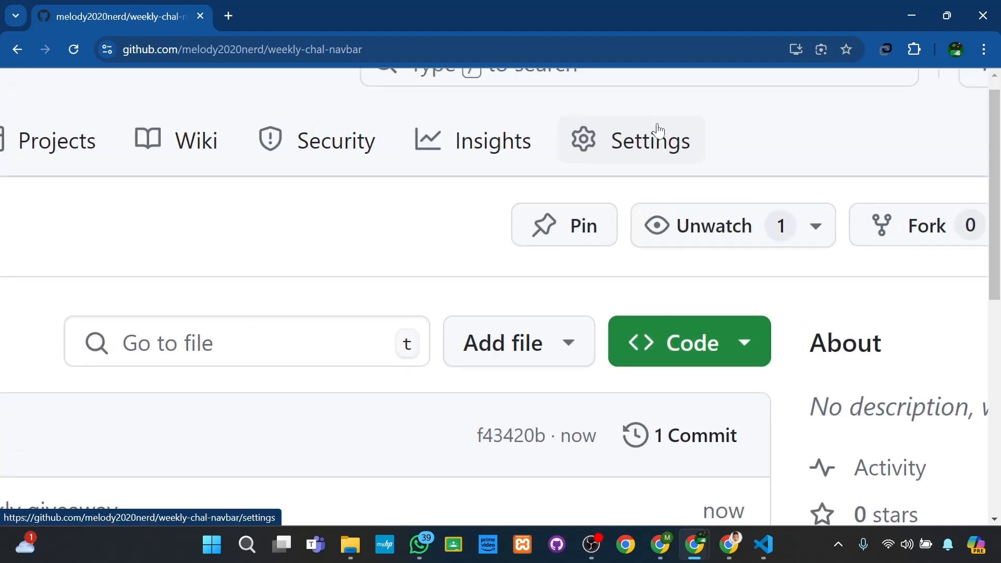
scroll(655, 133, "up", 3)
scroll(630, 142, "up", 3)
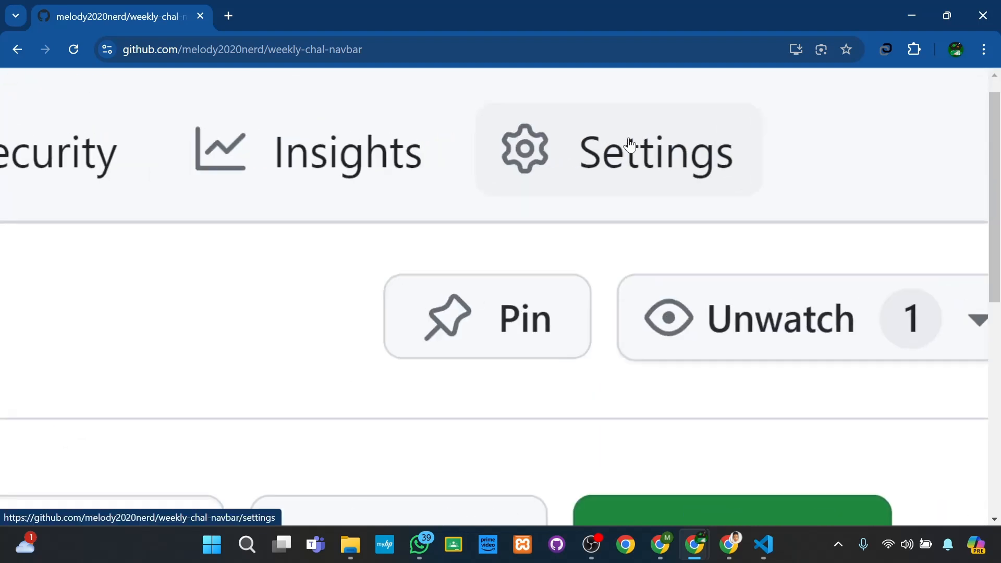
scroll(603, 167, "down", 8)
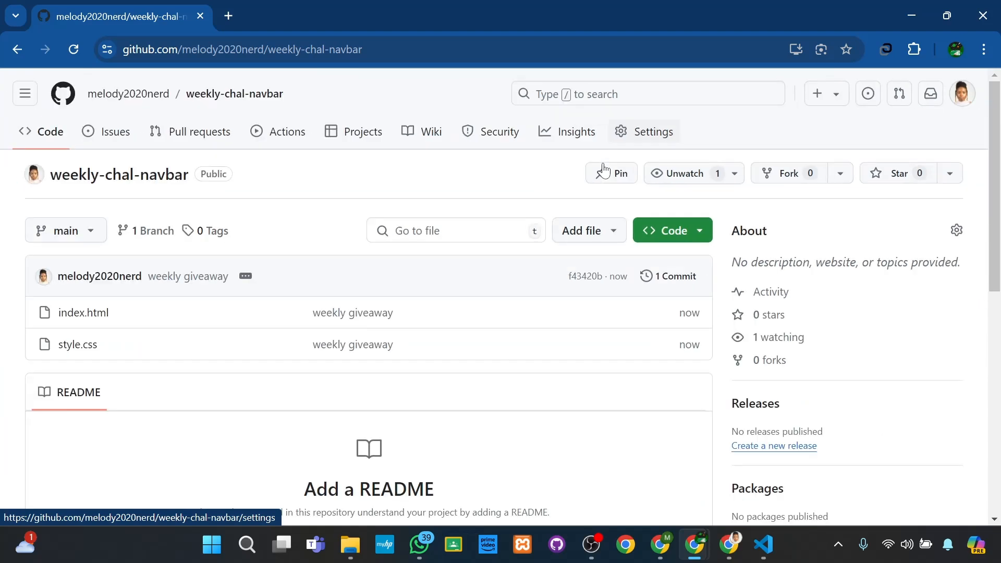
left_click(663, 134)
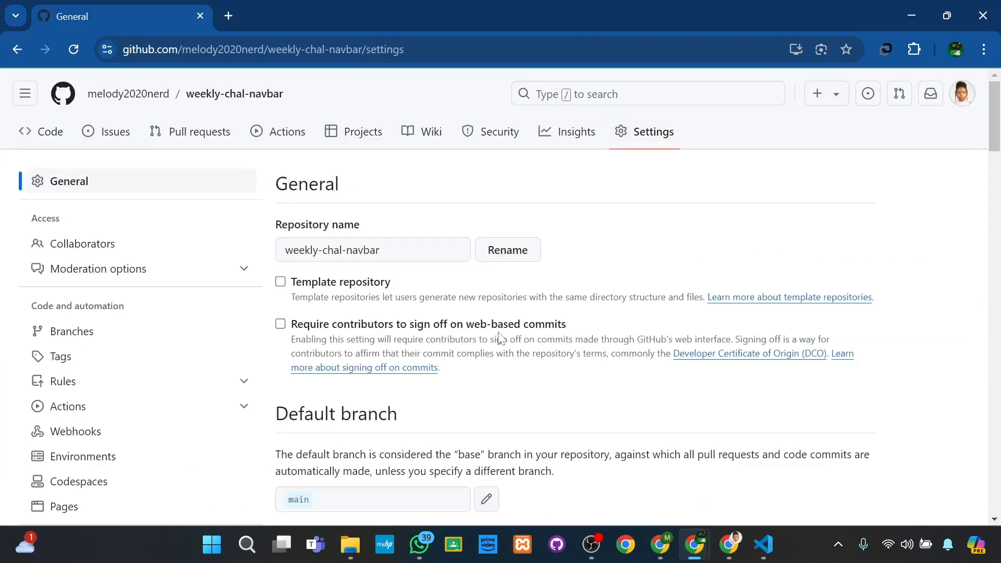
Open the GitHub Pages settings of the weekly-chal-navbar repository
scroll(499, 338, "down", 1)
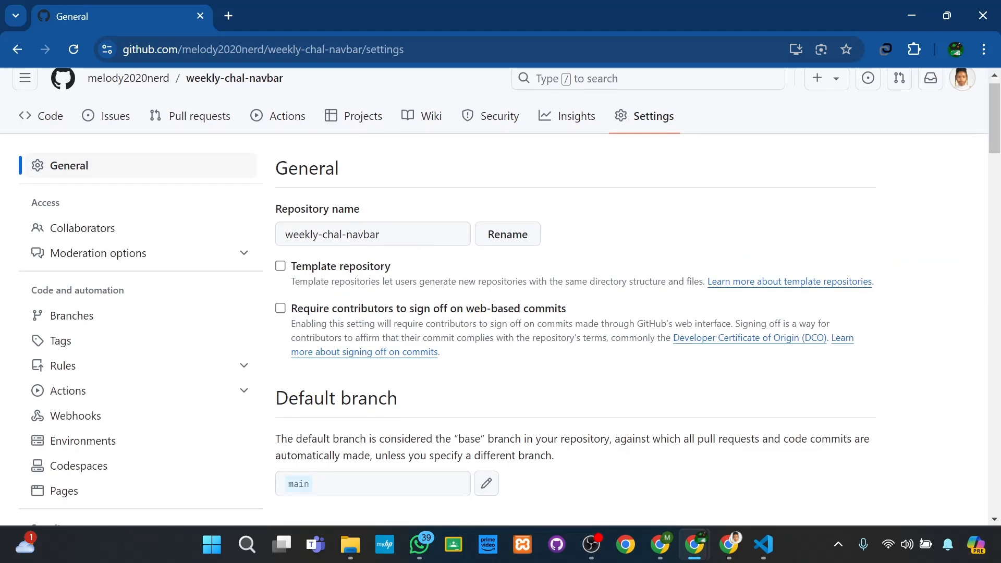
scroll(498, 435, "down", 3)
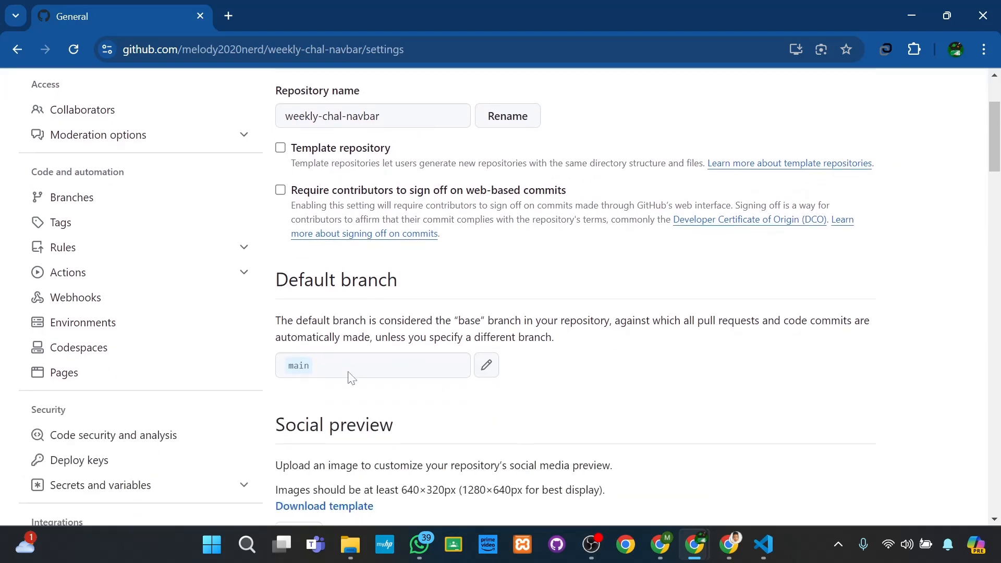
scroll(371, 354, "up", 3)
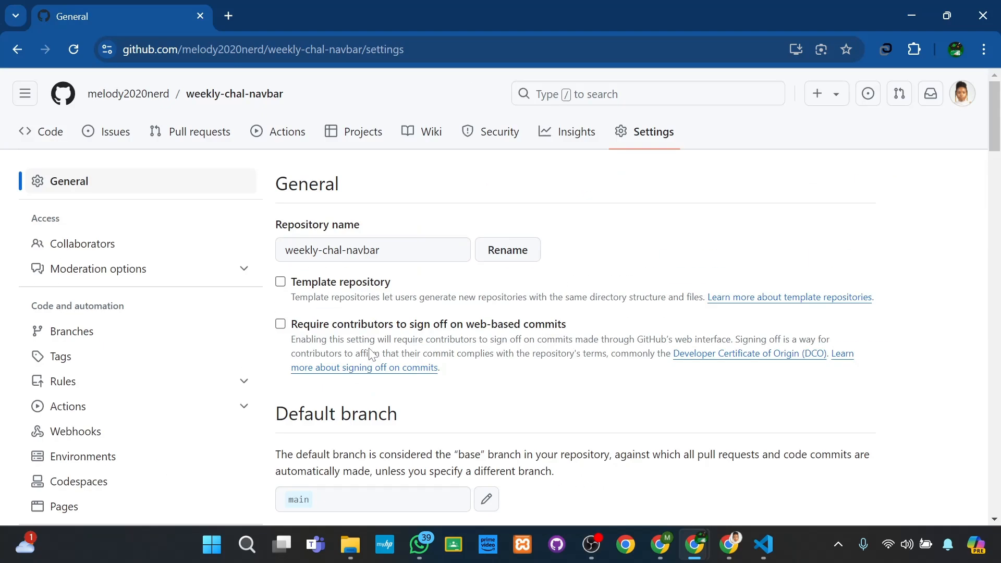
scroll(412, 311, "down", 3)
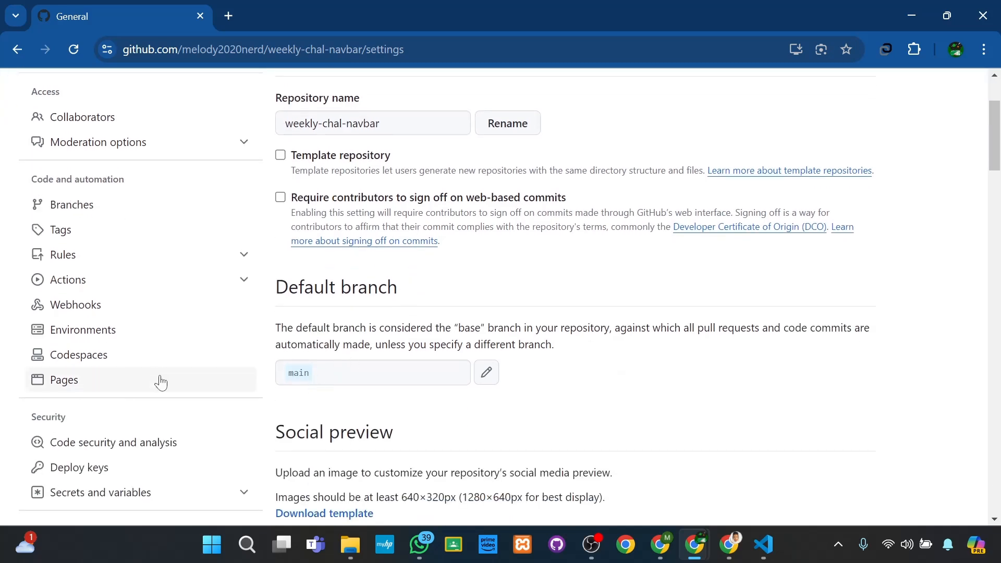
scroll(154, 383, "down", 2)
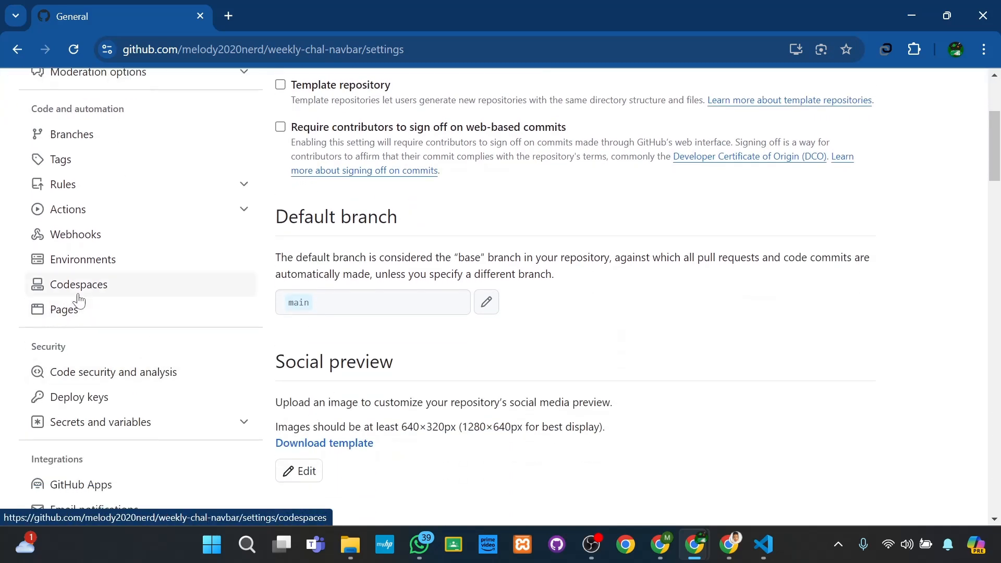
scroll(77, 299, "up", 4)
scroll(96, 325, "left", 1)
scroll(96, 325, "up", 3)
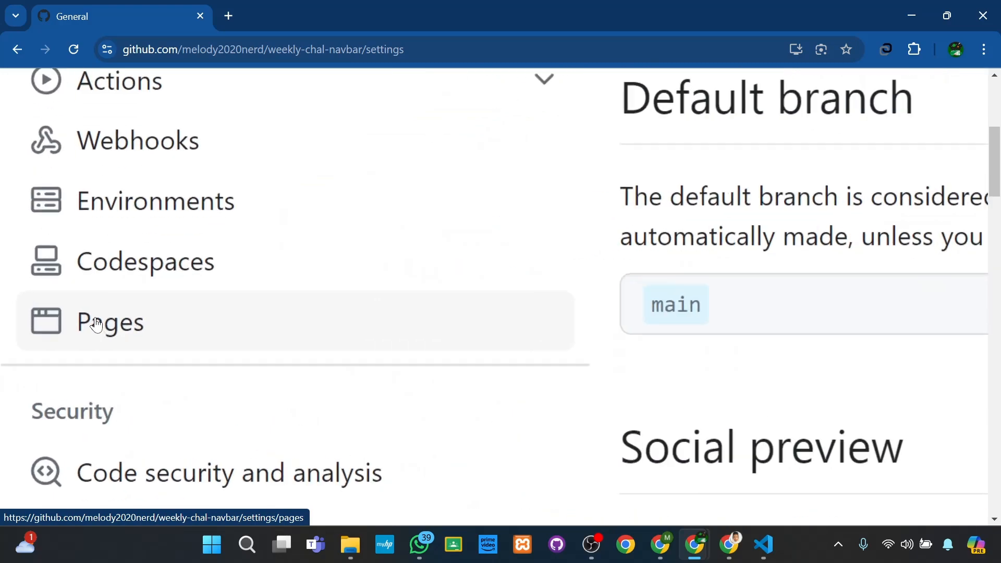
left_click(106, 346)
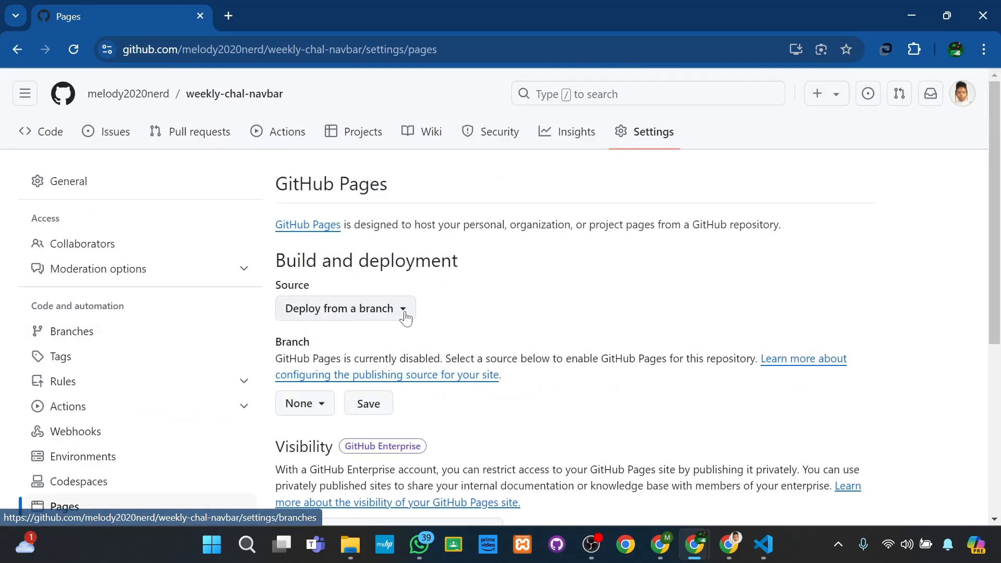
Set the Pages deployment branch to main with the root folder and save the publishing source
scroll(405, 315, "down", 1)
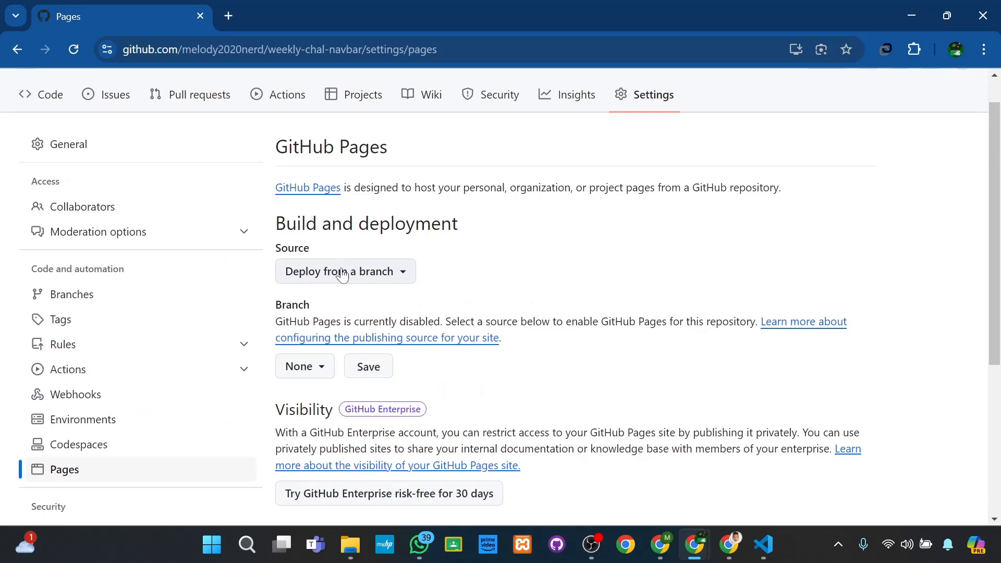
scroll(342, 275, "up", 3)
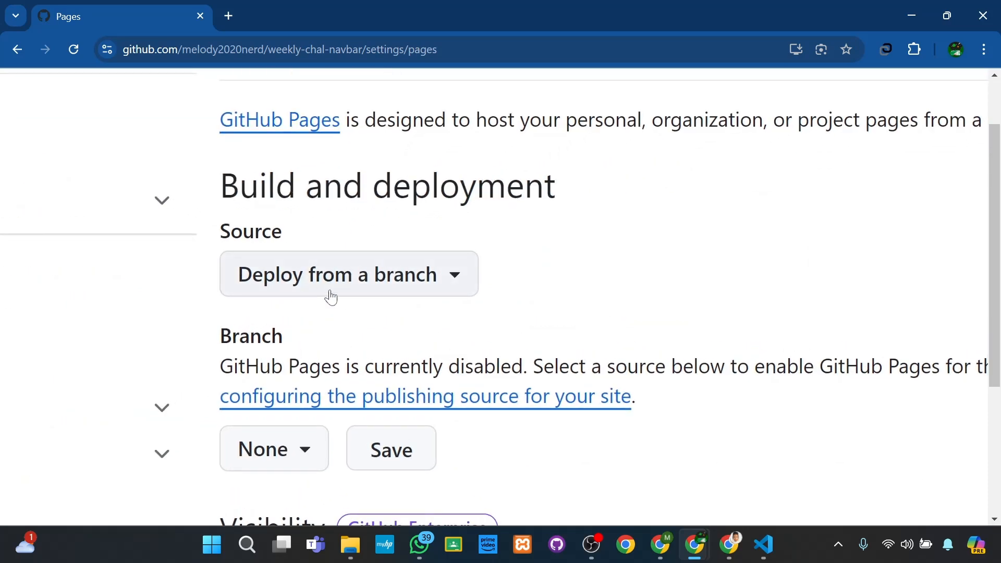
scroll(330, 298, "down", 3)
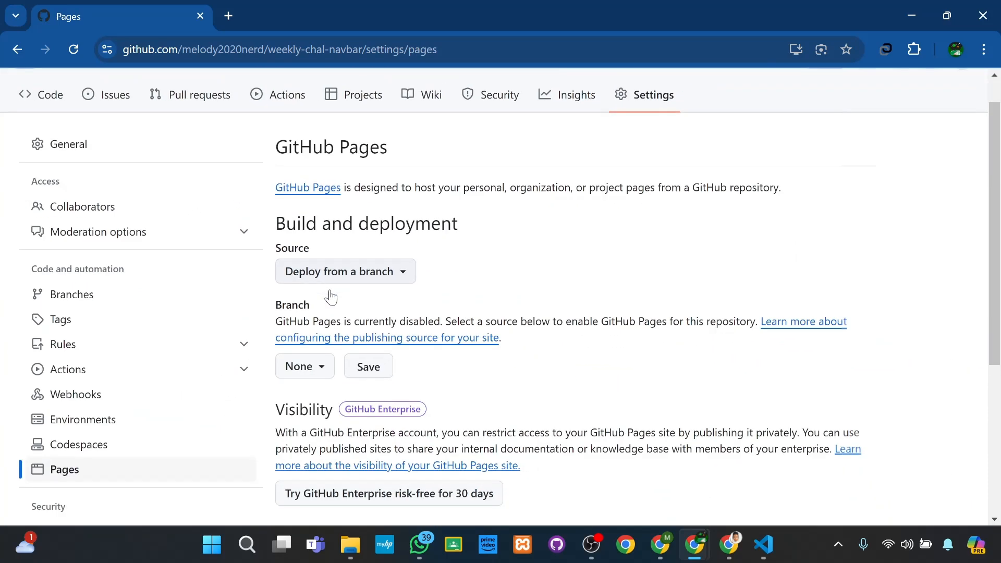
left_click(301, 371)
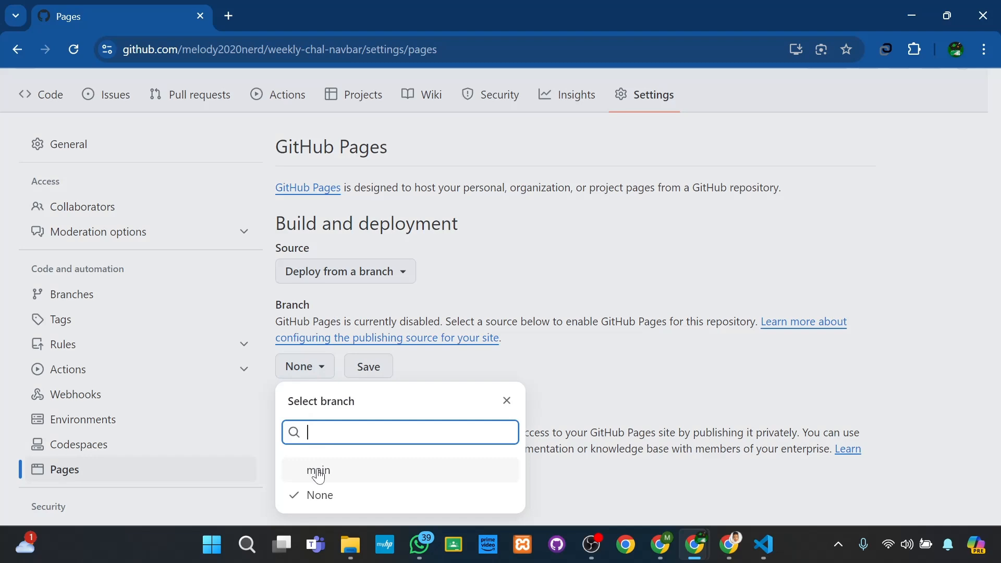
scroll(319, 475, "up", 3)
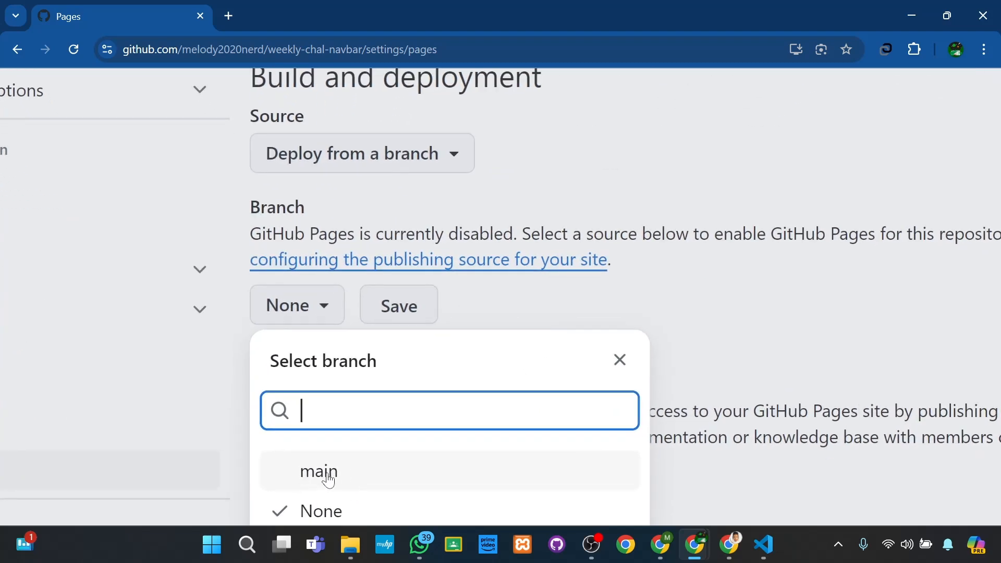
left_click(329, 479)
scroll(329, 479, "down", 2)
scroll(328, 478, "down", 3)
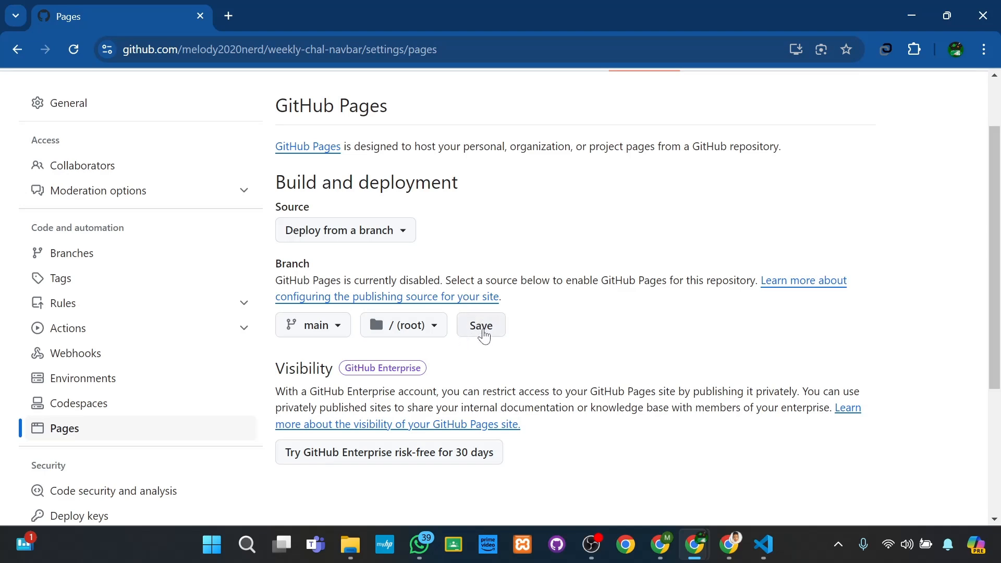
left_click(483, 329)
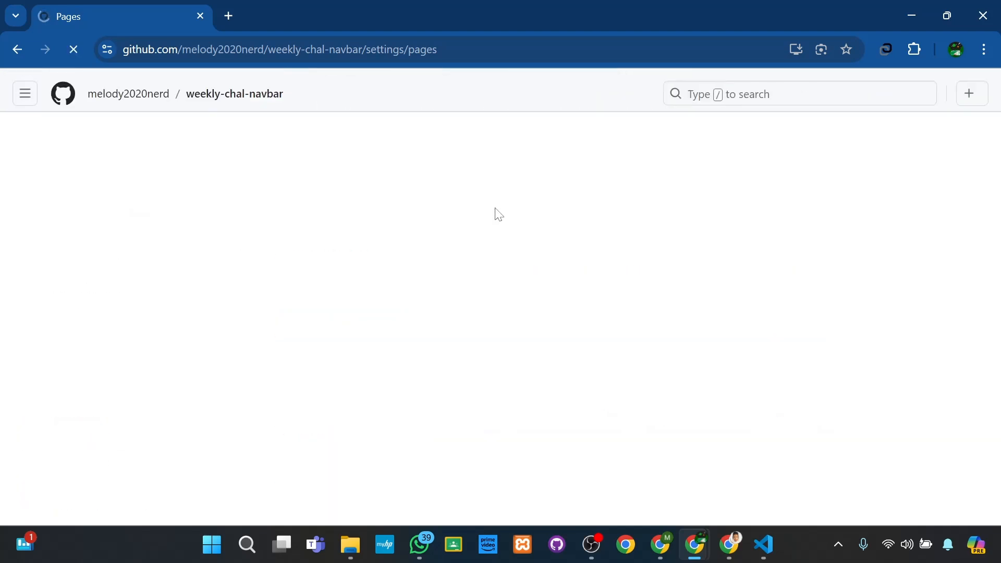
Review the notice about the Pages source and the build and deployment settings
scroll(2, 169, "up", 5)
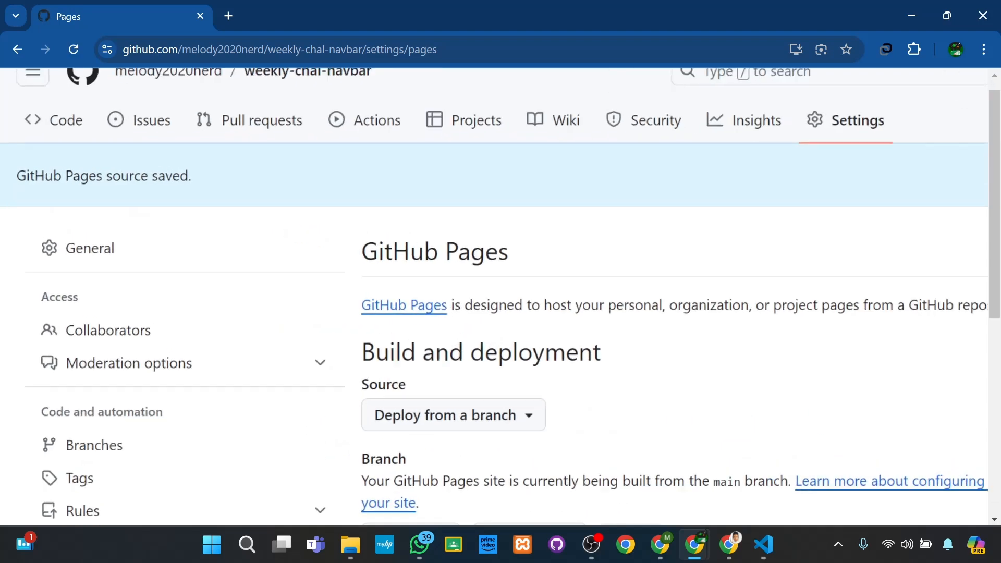
scroll(2, 170, "up", 3)
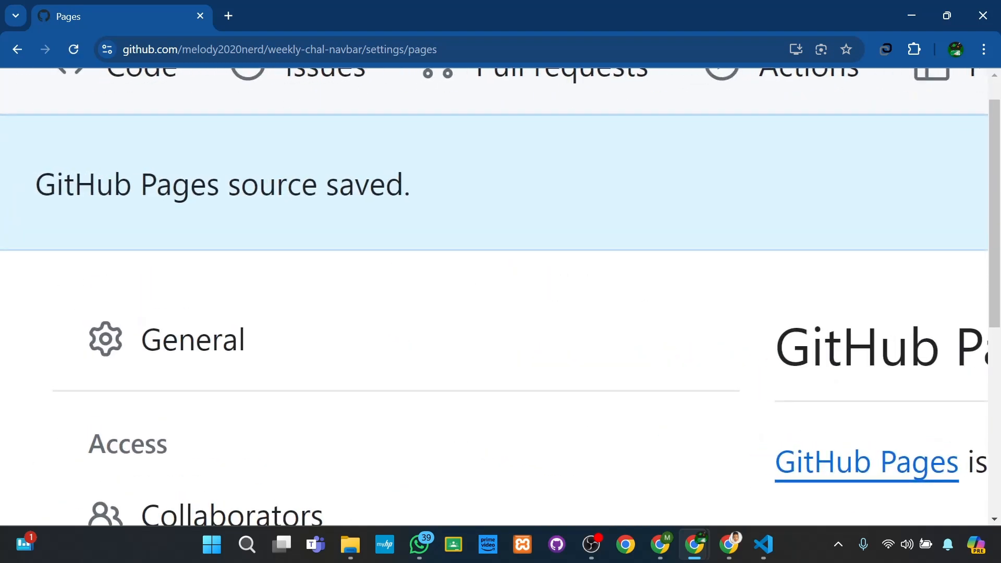
left_click_drag(34, 183, 463, 174)
left_click(459, 193)
scroll(460, 193, "down", 8)
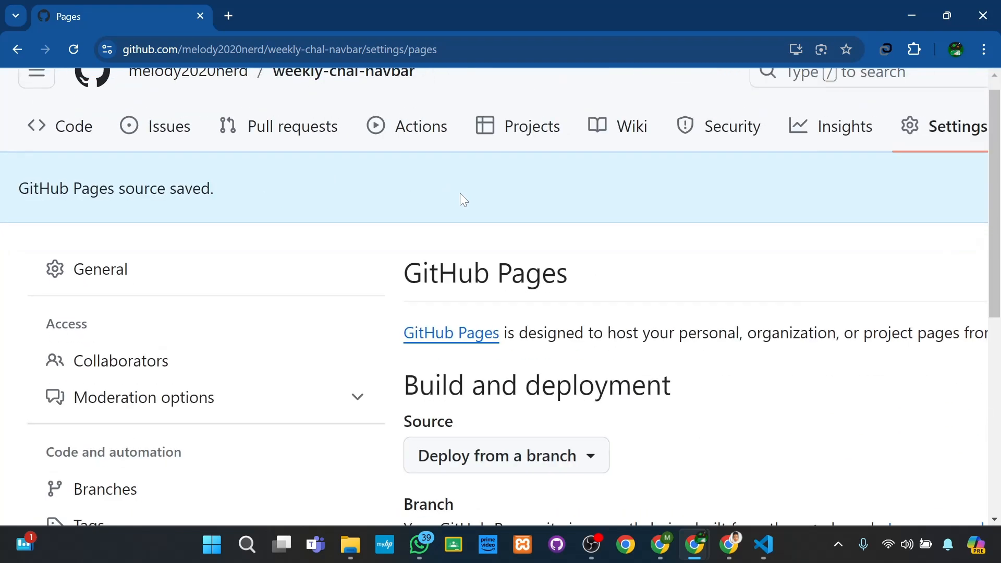
scroll(478, 266, "down", 2)
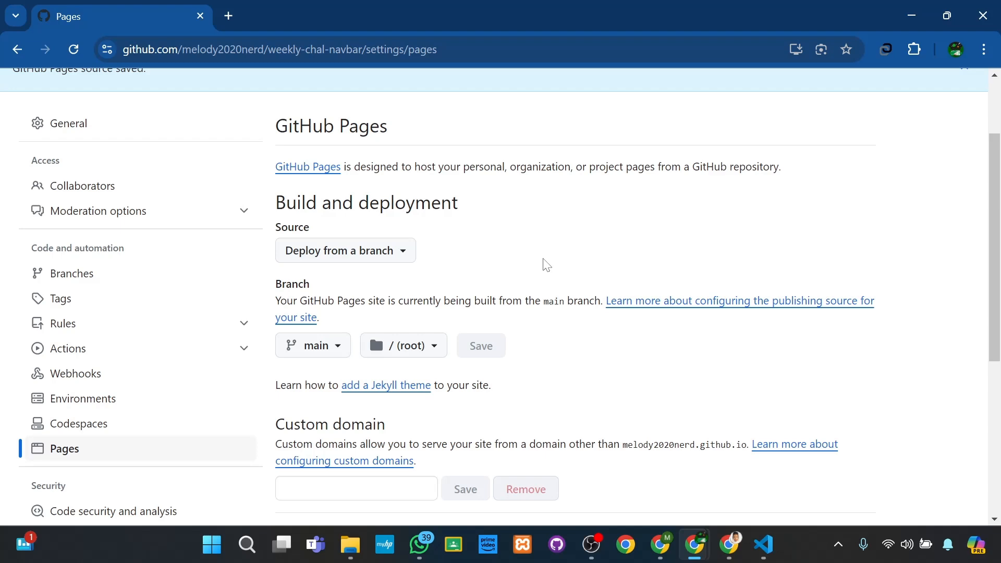
scroll(546, 265, "down", 1)
scroll(543, 261, "up", 3)
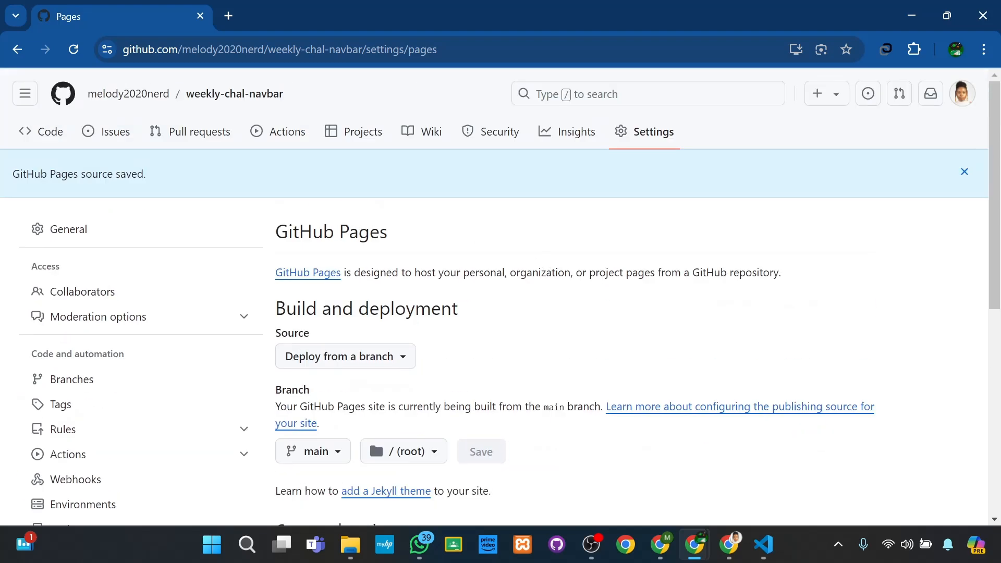
Reload the Pages settings and check the Branch section for the site's build status
left_click(78, 51)
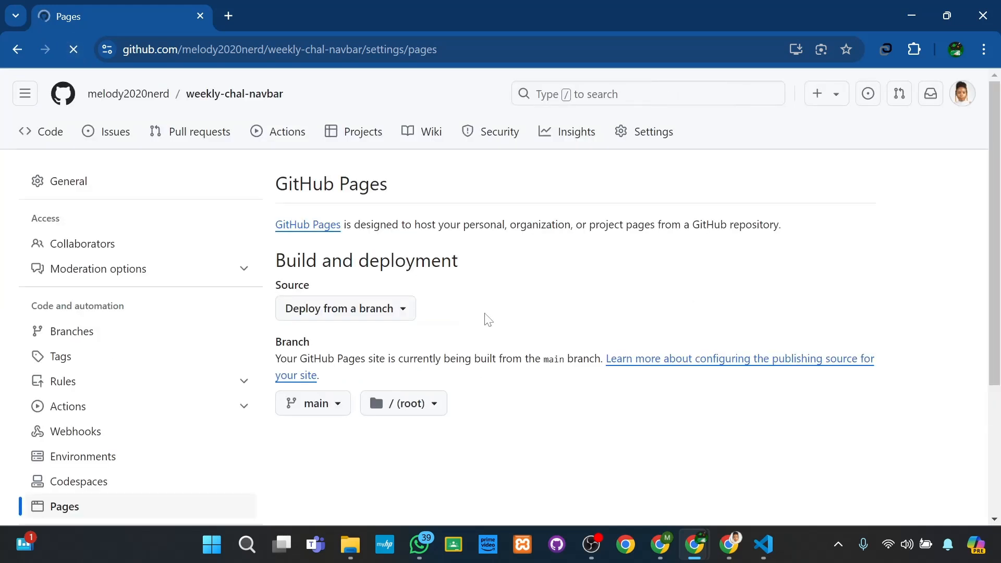
scroll(484, 317, "down", 1)
scroll(485, 317, "down", 1)
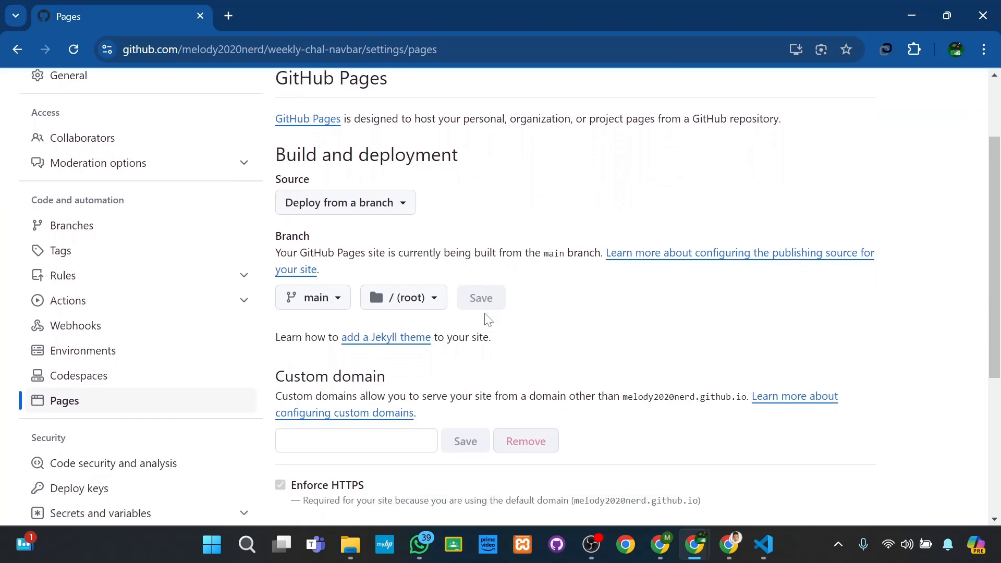
scroll(596, 342, "down", 1)
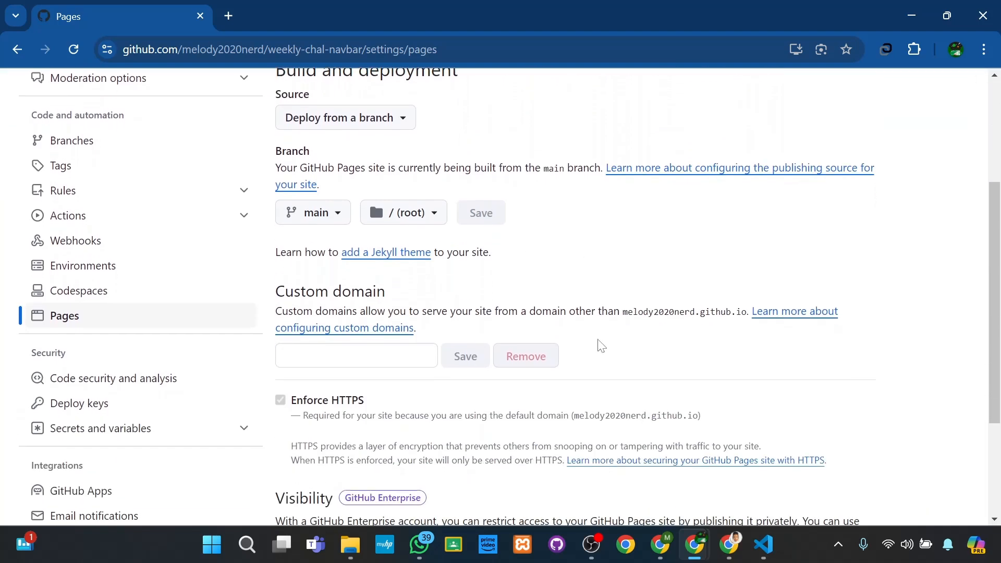
scroll(598, 346, "up", 2)
scroll(601, 346, "up", 1)
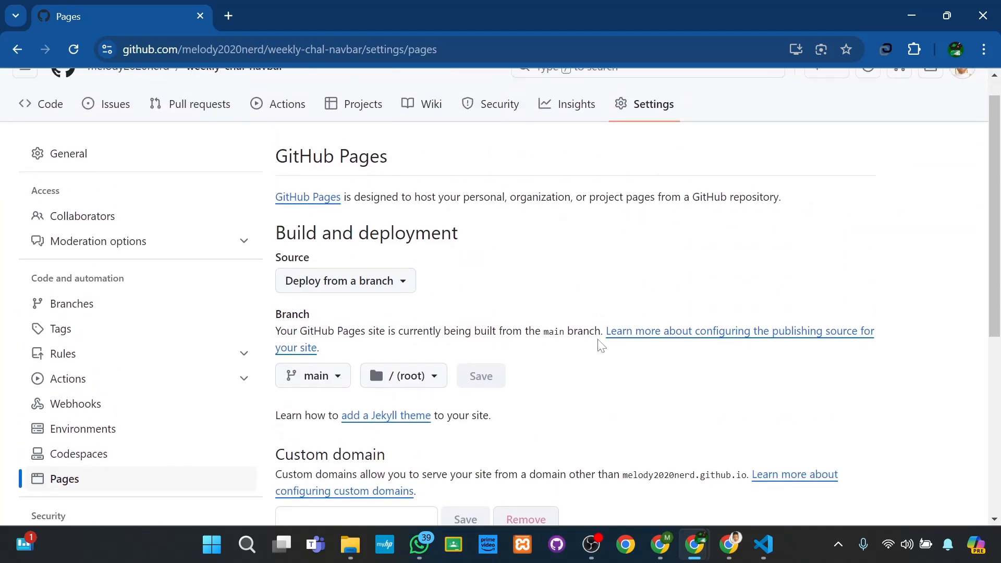
scroll(559, 290, "up", 1)
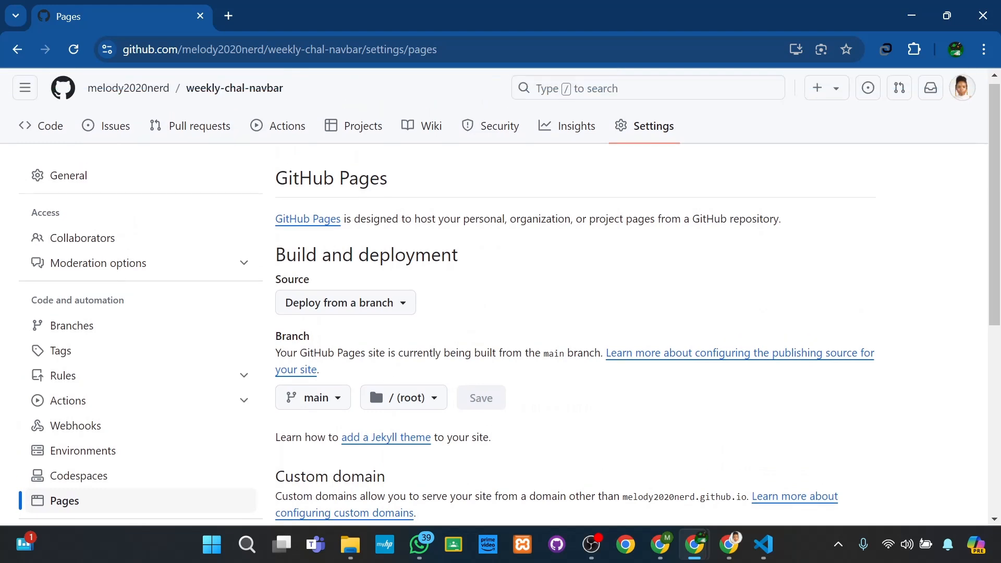
left_click_drag(299, 353, 583, 353)
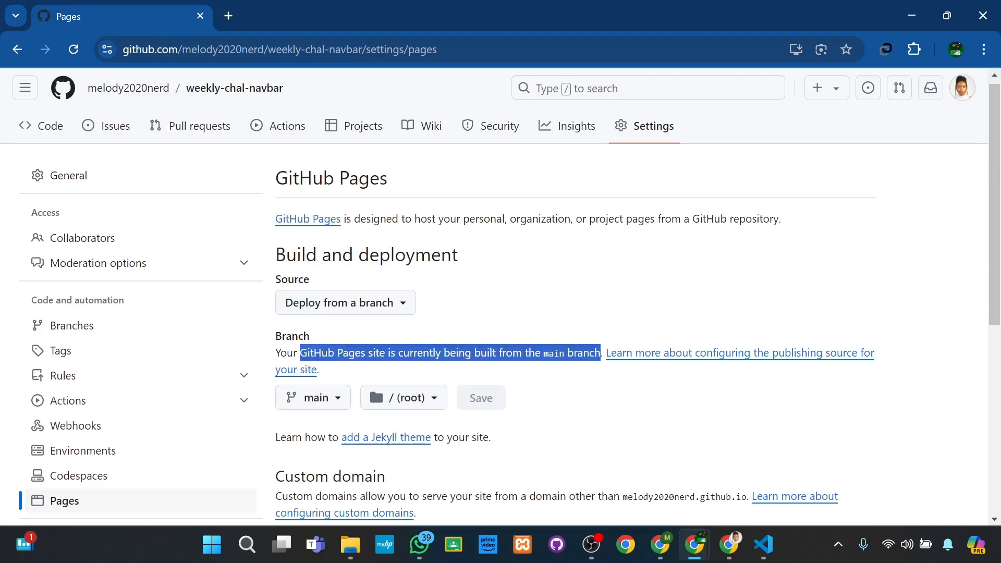
scroll(478, 353, "up", 5)
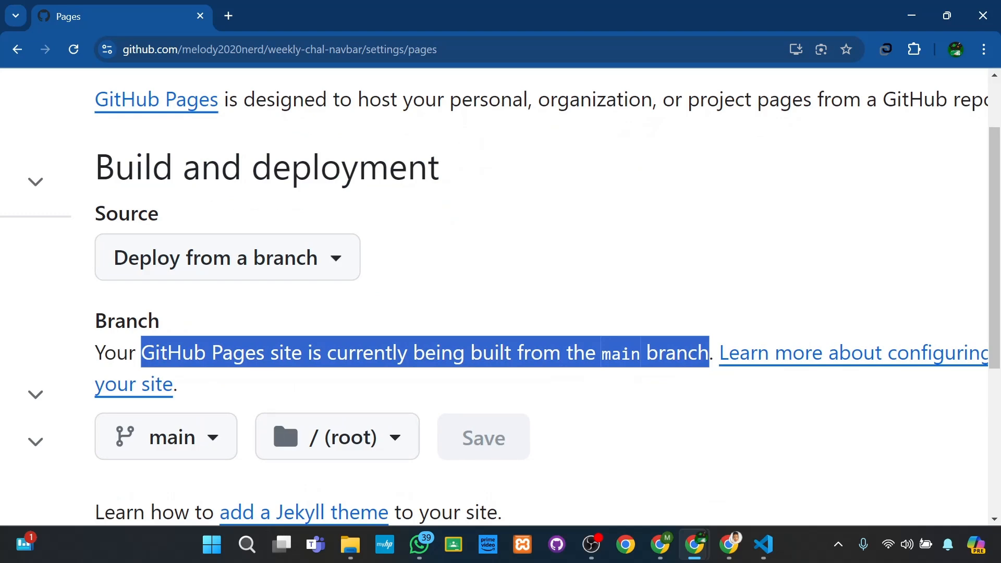
scroll(283, 414, "down", 5)
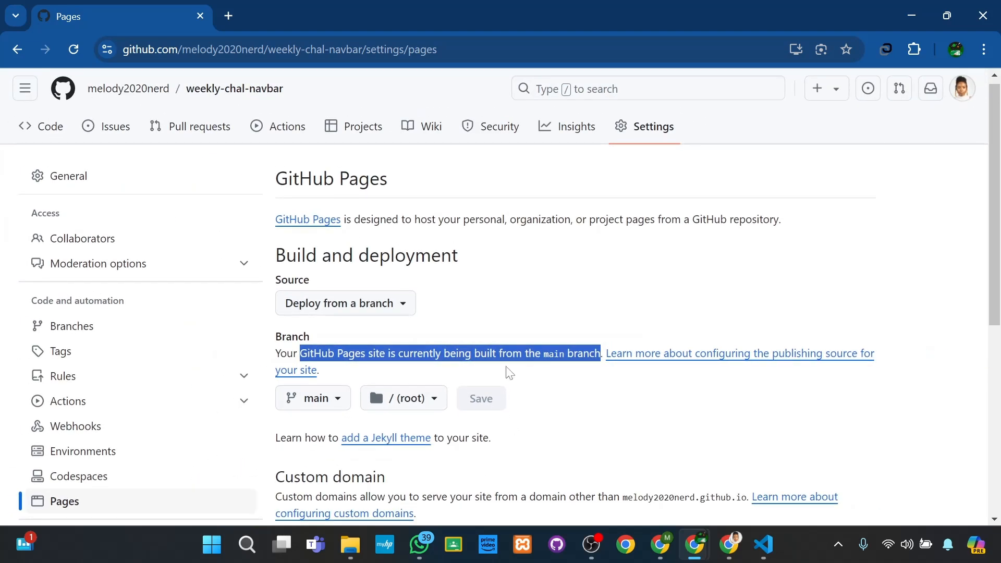
left_click(563, 406)
scroll(473, 422, "down", 1)
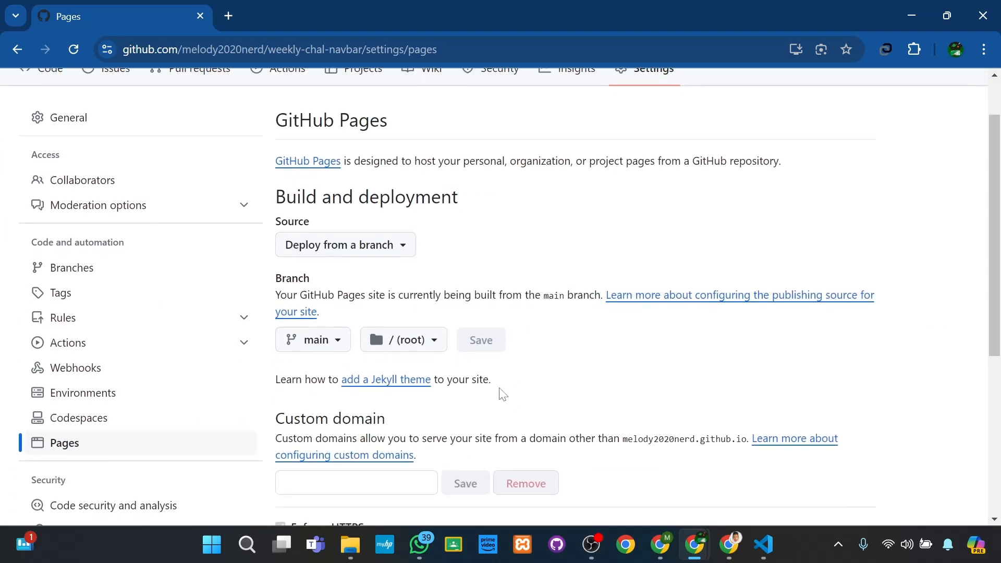
Refresh the Pages settings again, check for the live site address and visit the published weekly-chal-navbar site
left_click(74, 48)
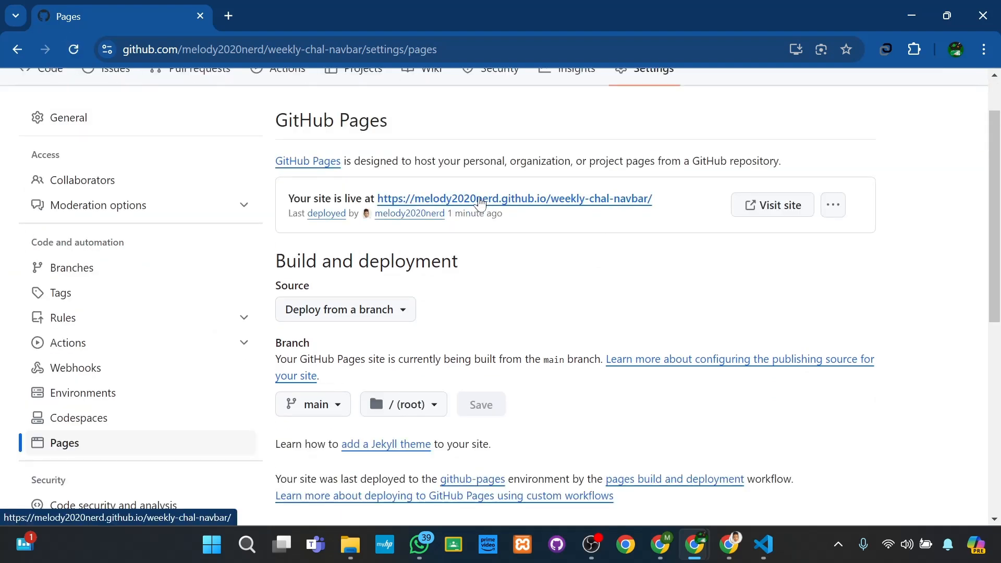
scroll(491, 202, "up", 5)
scroll(492, 202, "down", 3)
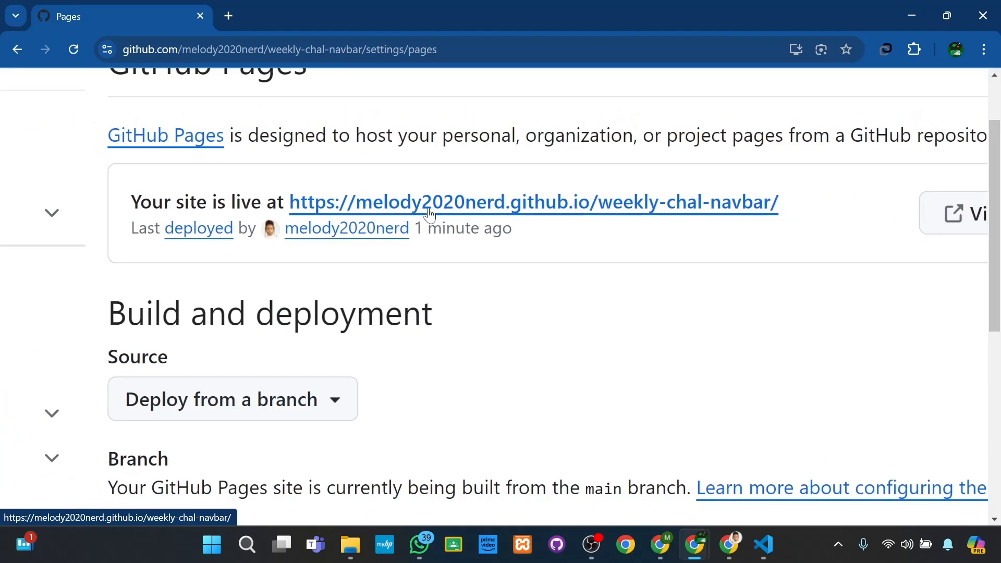
scroll(461, 208, "down", 3)
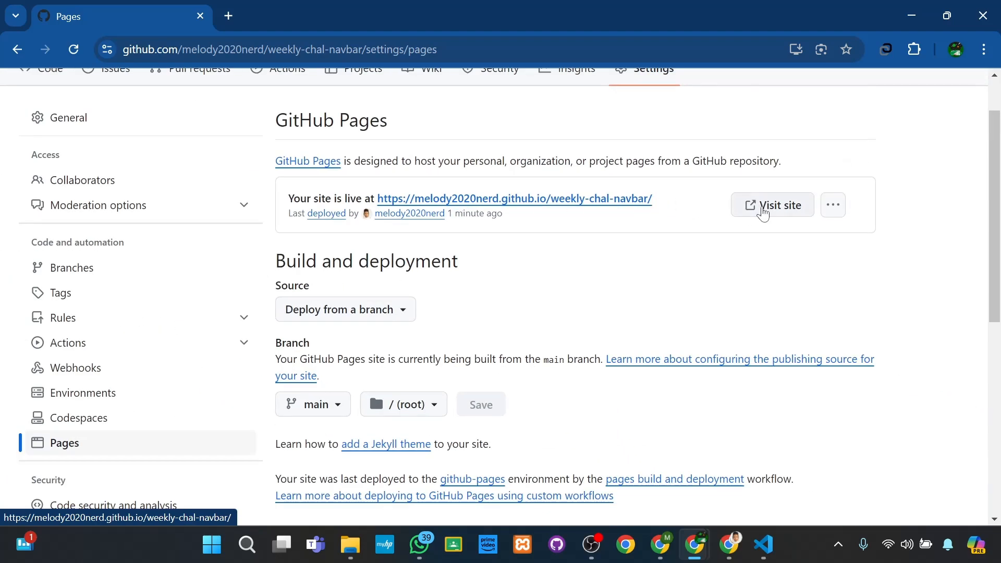
scroll(763, 212, "up", 3)
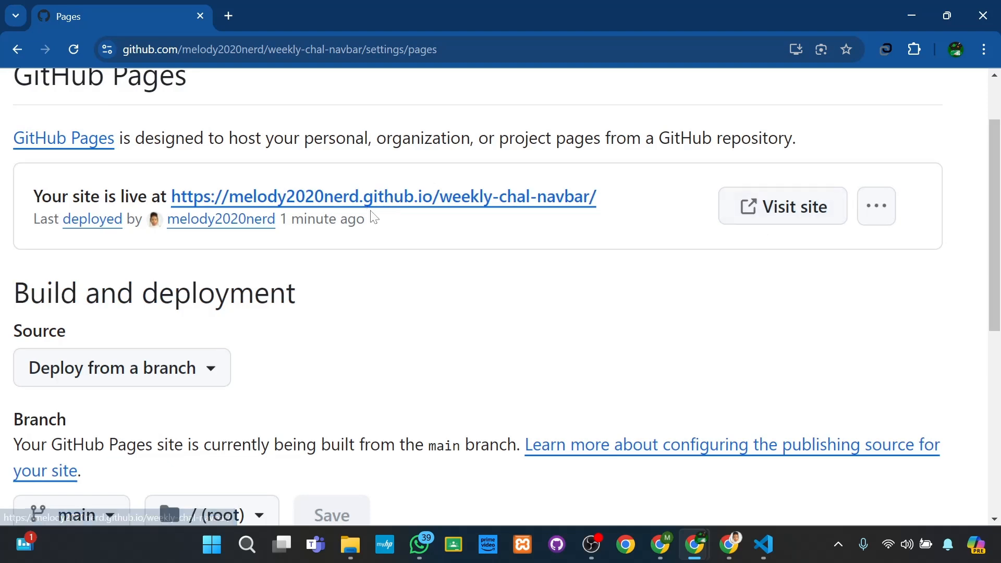
left_click(779, 209)
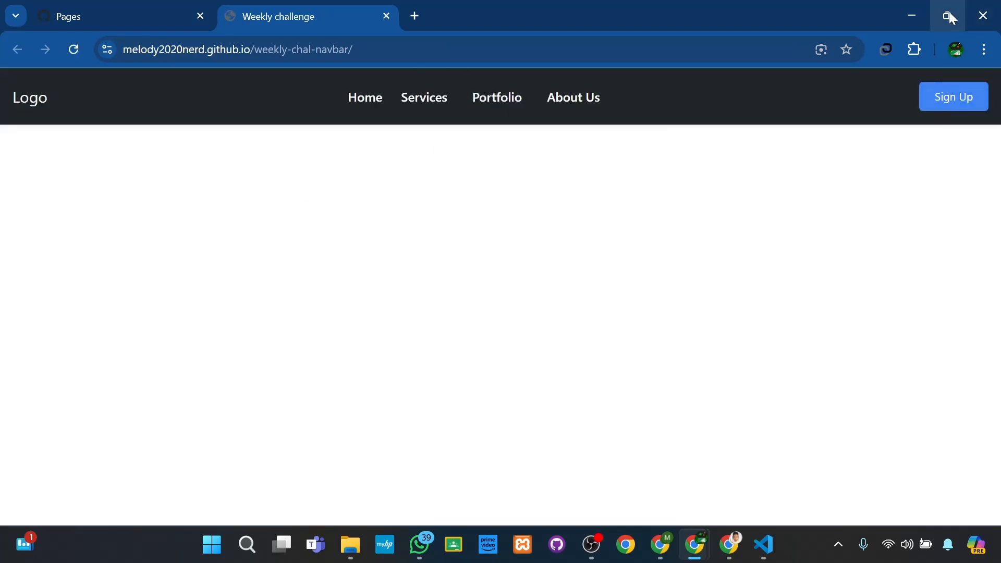
Open the browser's developer tools to inspect the published navbar page
right_click(685, 266)
scroll(734, 452, "down", 3)
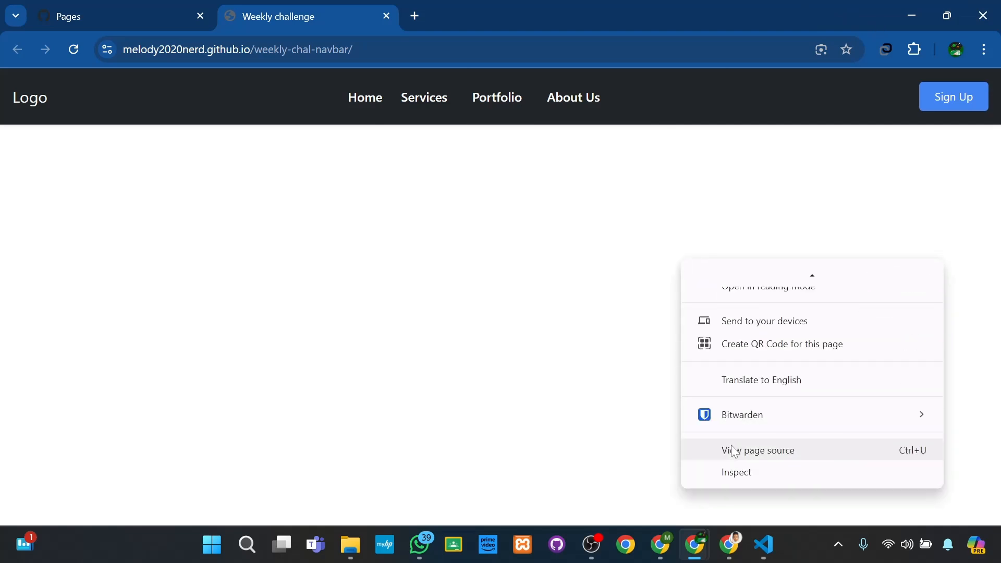
left_click(732, 472)
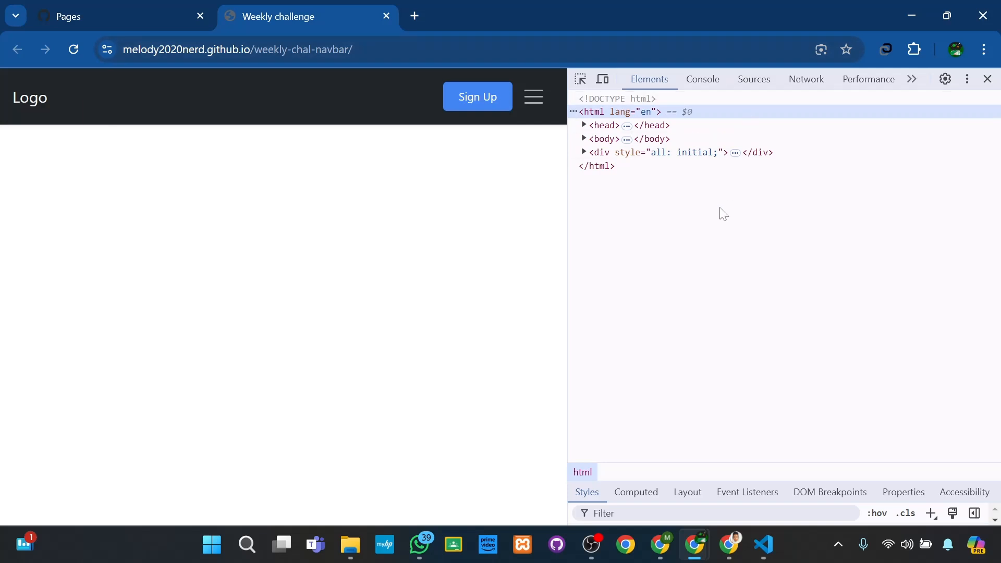
Check the navbar's collapsed side menu by opening and closing it, and close the developer tools
left_click(536, 102)
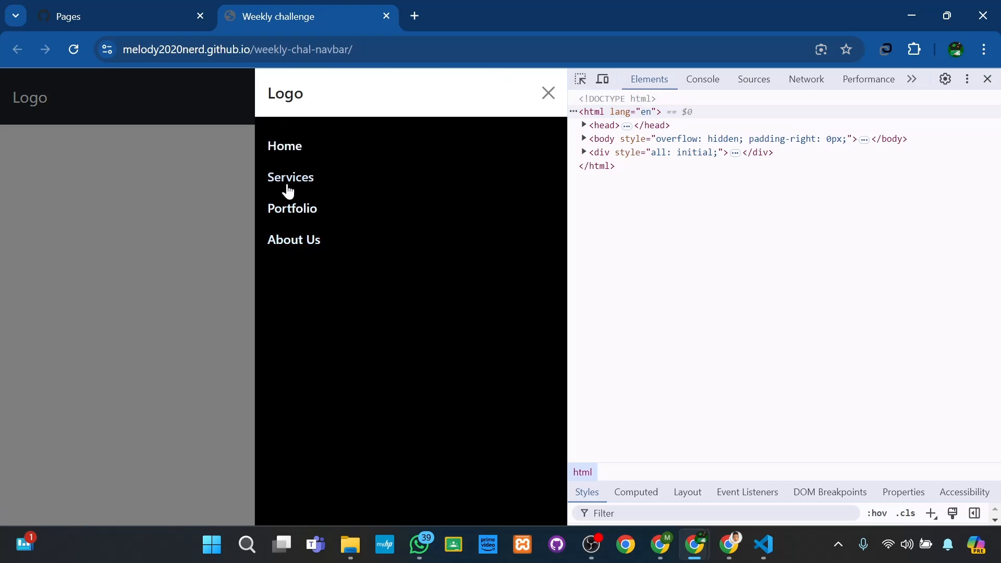
left_click(549, 95)
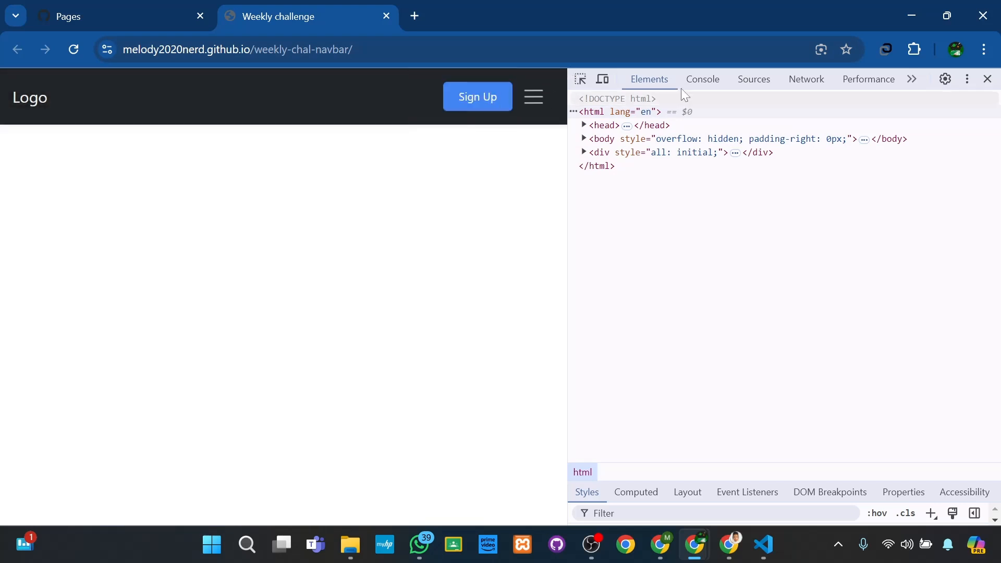
left_click(988, 79)
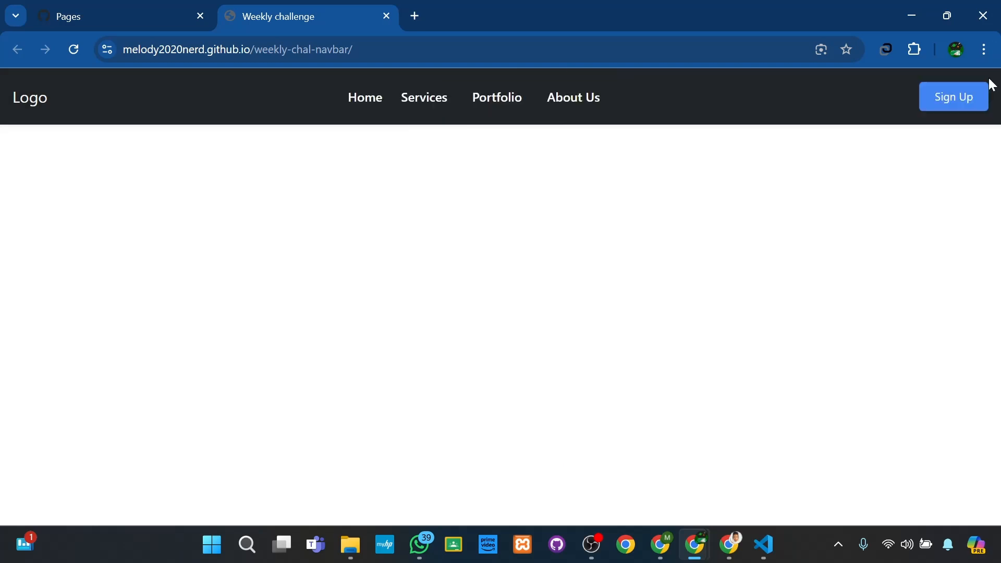
Test the navbar's side menu in a narrowed, restored-down browser window, and maximize the window again
left_click(947, 16)
left_click_drag(474, 281, 522, 279)
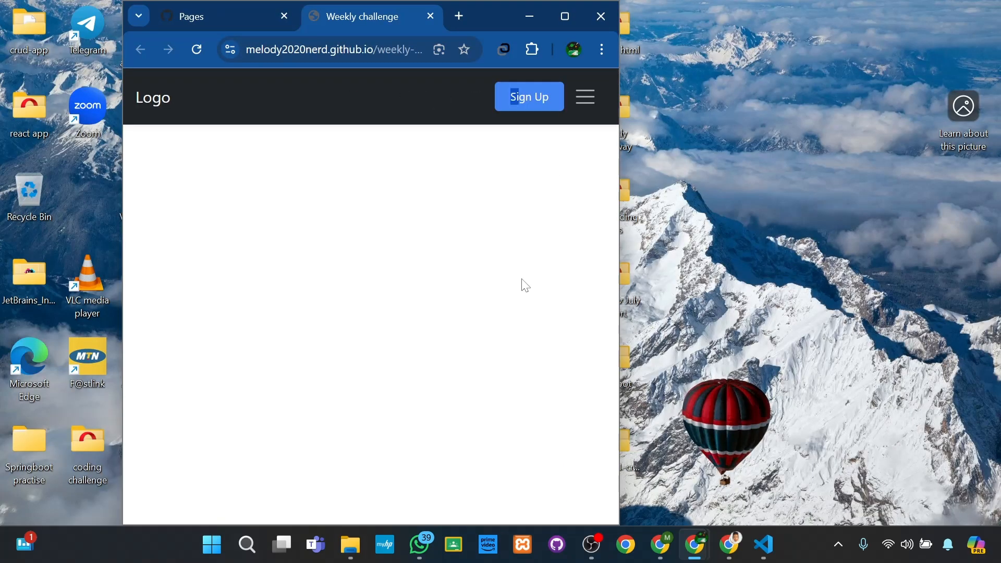
left_click(585, 98)
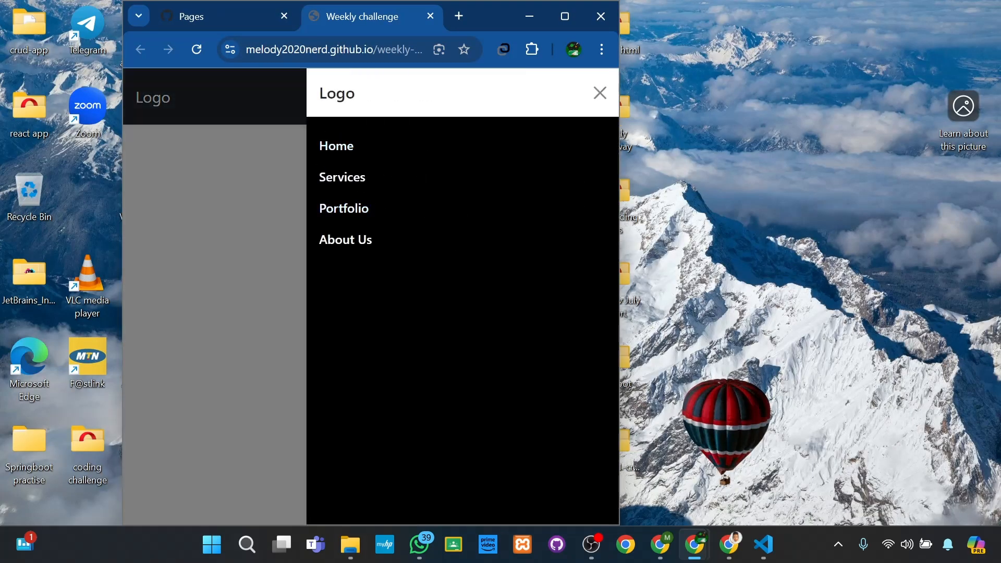
left_click(234, 226)
left_click(564, 16)
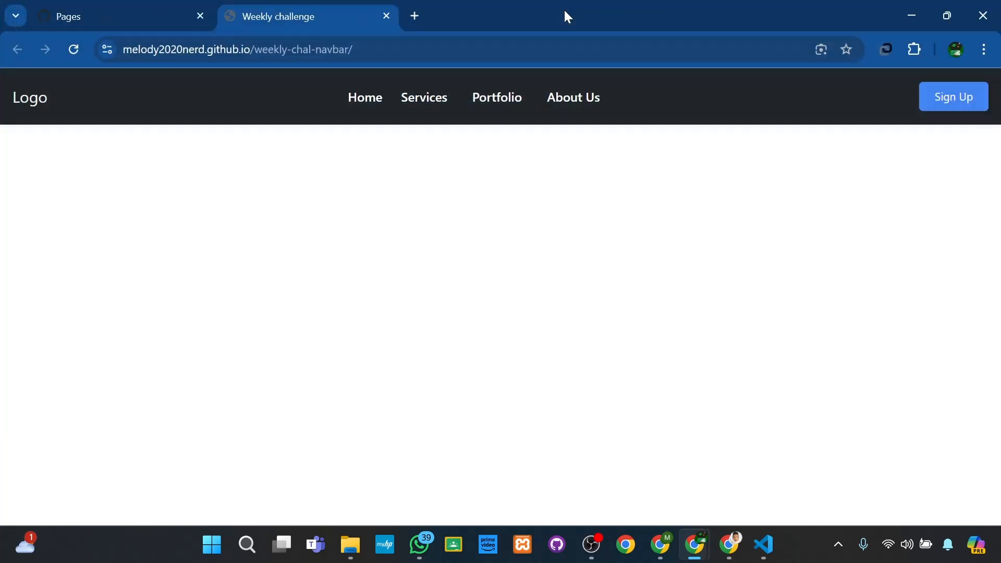